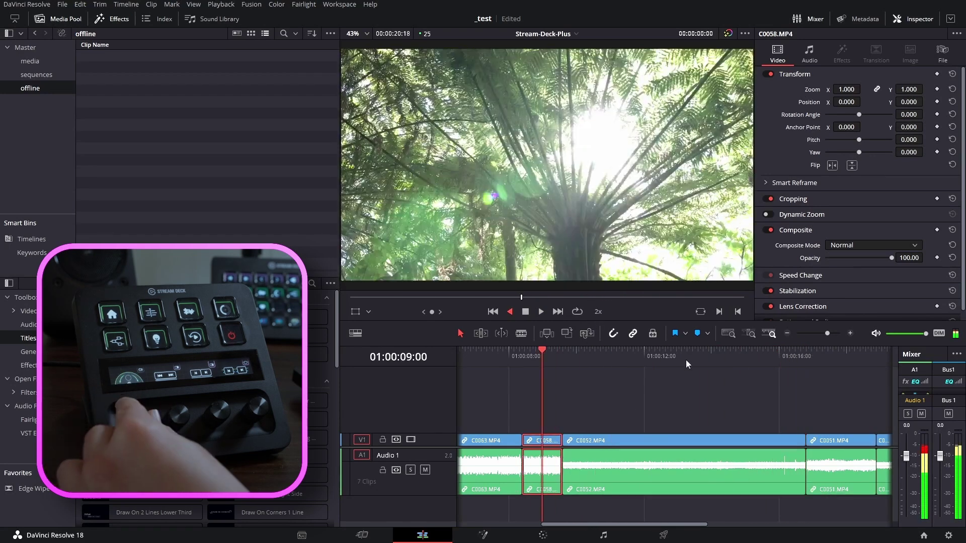
# Step: Move the playhead forward and backward through the timeline in one-second jumps to review the clips
pyautogui.hotkey('shift', 'Right')
pyautogui.hotkey('shift', 'Right')
pyautogui.hotkey('shift', 'Right')
pyautogui.hotkey('shift', 'Right')
pyautogui.hotkey('shift', 'Right')
pyautogui.hotkey('shift', 'Right')
pyautogui.hotkey('shift', 'Right')
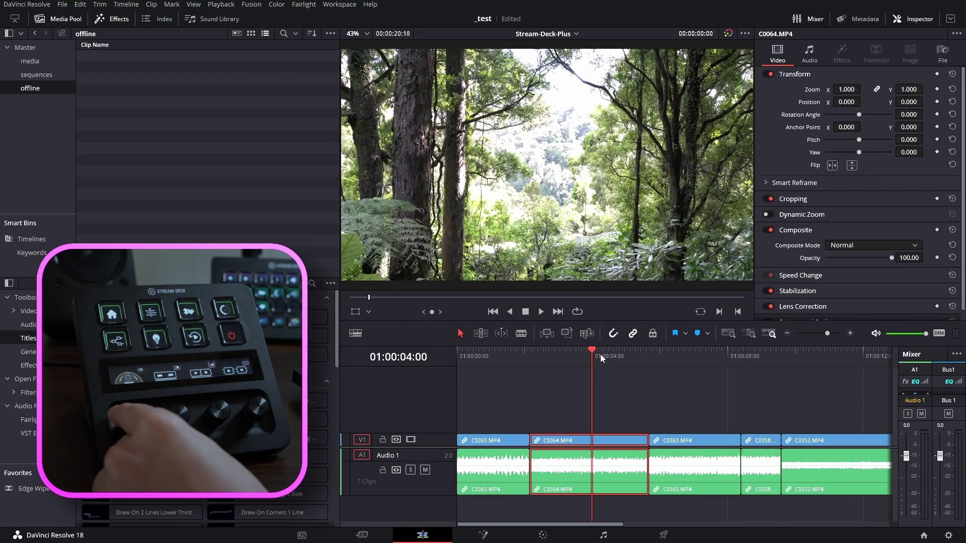
pyautogui.hotkey('shift', 'Left')
pyautogui.hotkey('shift', 'Left')
pyautogui.hotkey('shift', 'Left')
pyautogui.hotkey('shift', 'Left')
pyautogui.hotkey('shift', 'Left')
pyautogui.hotkey('shift', 'Right')
pyautogui.hotkey('shift', 'Right')
pyautogui.hotkey('shift', 'Right')
pyautogui.hotkey('shift', 'Right')
pyautogui.hotkey('shift', 'Right')
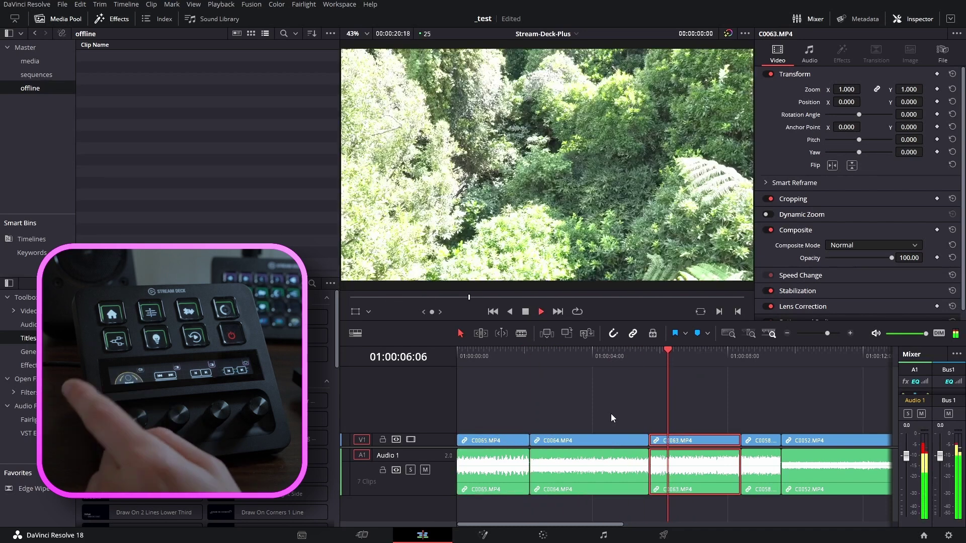
# Step: Step the playhead backward and forward frame by frame within clip C0063.MP4
pyautogui.press('Left')
pyautogui.press('Left')
pyautogui.press('Left')
pyautogui.press('Left')
pyautogui.press('Left')
pyautogui.press('Left')
pyautogui.press('Left')
pyautogui.press('Left')
pyautogui.press('Left')
pyautogui.press('Left')
pyautogui.press('Left')
pyautogui.press('Left')
pyautogui.press('Right')
pyautogui.press('Right')
pyautogui.press('Right')
pyautogui.press('Right')
pyautogui.press('Right')
pyautogui.press('Right')
pyautogui.press('Right')
pyautogui.press('Right')
pyautogui.press('Right')
pyautogui.press('Right')
pyautogui.press('Right')
pyautogui.press('Right')
# Step: Zoom the timeline in and out around the playhead and fit the whole edit in view
pyautogui.hotkey('ctrl', '=')
pyautogui.hotkey('ctrl', '=')
pyautogui.hotkey('ctrl', '=')
pyautogui.hotkey('ctrl', '=')
pyautogui.hotkey('ctrl', '-')
pyautogui.hotkey('ctrl', '-')
pyautogui.hotkey('ctrl', '=')
pyautogui.hotkey('ctrl', '=')
pyautogui.hotkey('shift', 'z')
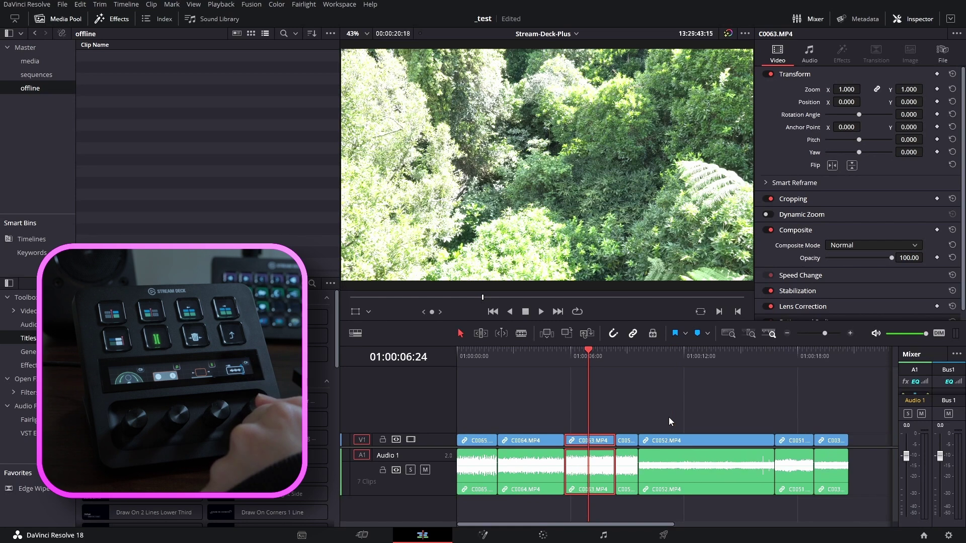
# Step: Select the edit point nearest the playhead and nudge clip C0063.MP4 along the timeline frame by frame
pyautogui.press('v')
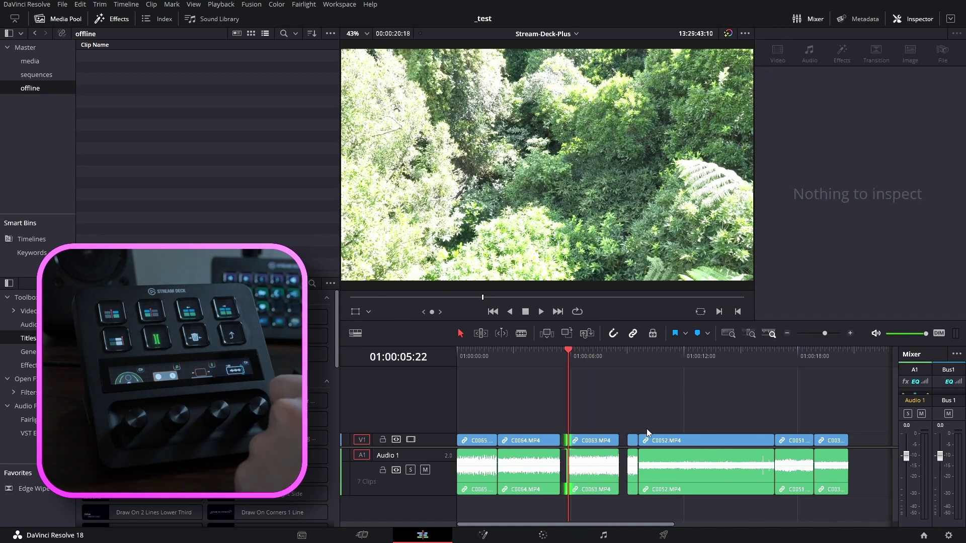
pyautogui.press(',')
pyautogui.press(',')
pyautogui.press(',')
pyautogui.press(',')
pyautogui.press(',')
pyautogui.press(',')
pyautogui.press(',')
pyautogui.press(',')
pyautogui.press(',')
pyautogui.press(',')
pyautogui.press(',')
pyautogui.press(',')
pyautogui.press(',')
pyautogui.press(',')
pyautogui.press(',')
pyautogui.click(591, 445)
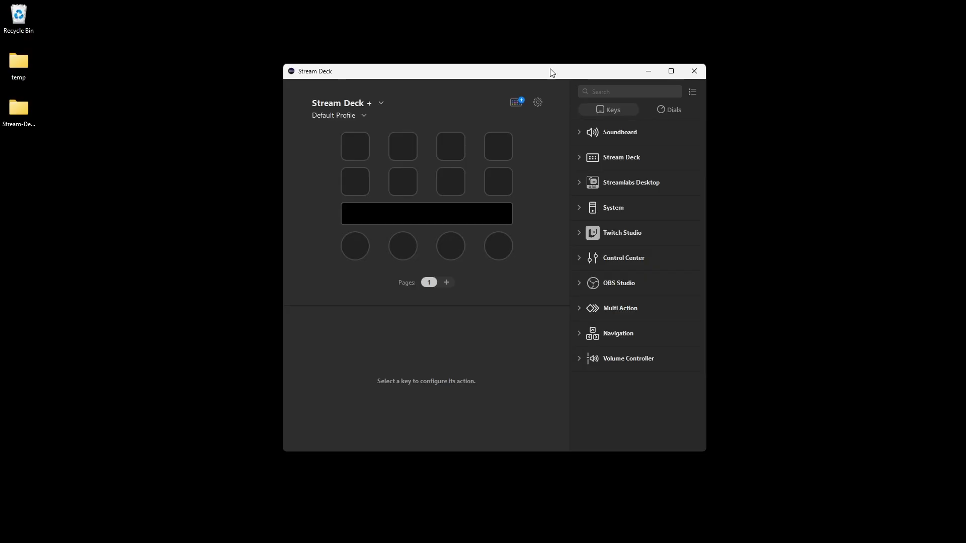
# Step: Minimise the Stream Deck window and filter Elgato's downloads page by a product from the Stream Deck range
pyautogui.moveTo(551, 71); pyautogui.dragTo(502, 63)
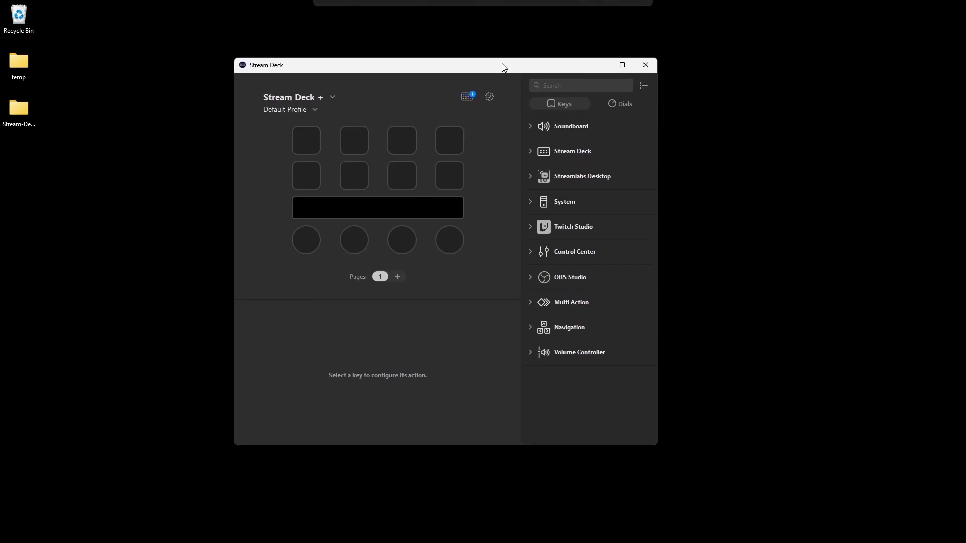
pyautogui.click(599, 65)
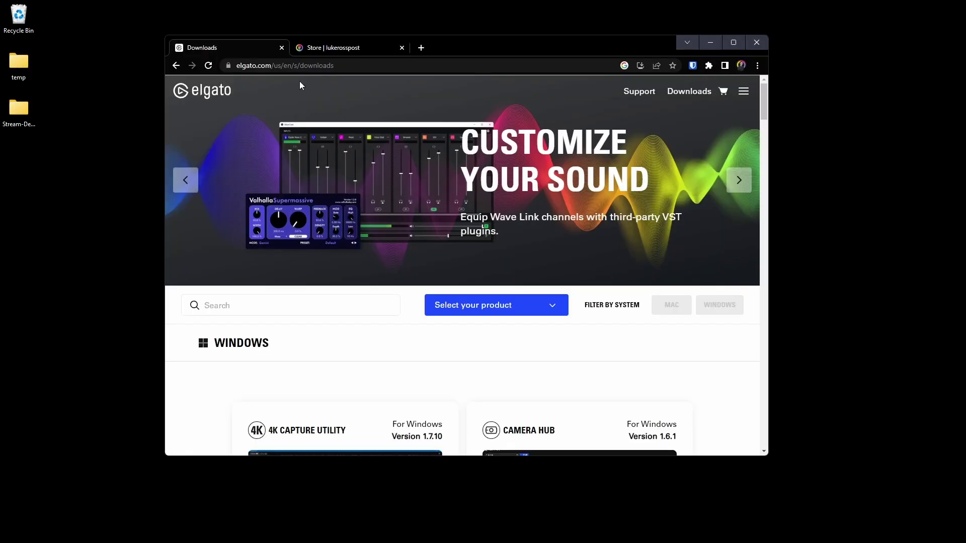
pyautogui.click(553, 308)
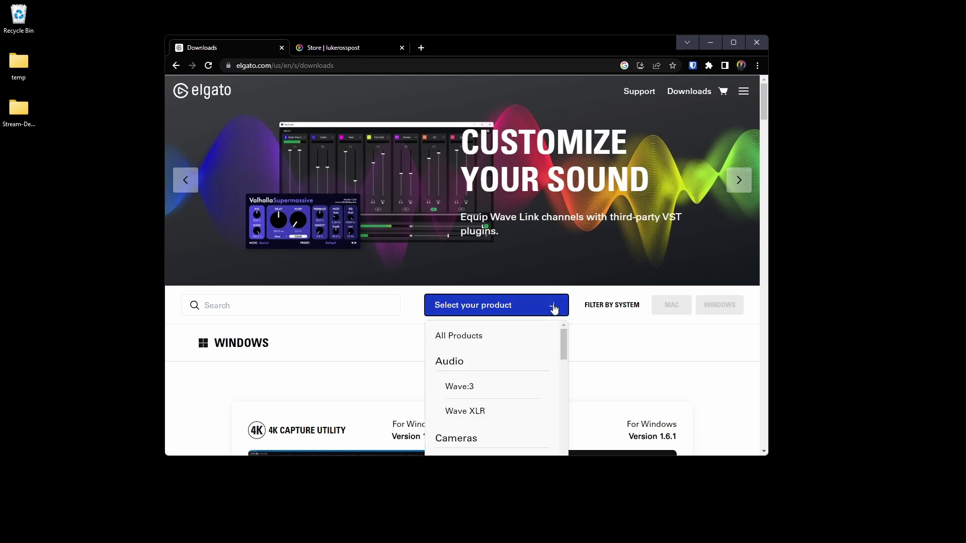
pyautogui.scroll(-1, 544, 347)
pyautogui.scroll(-8, 546, 347)
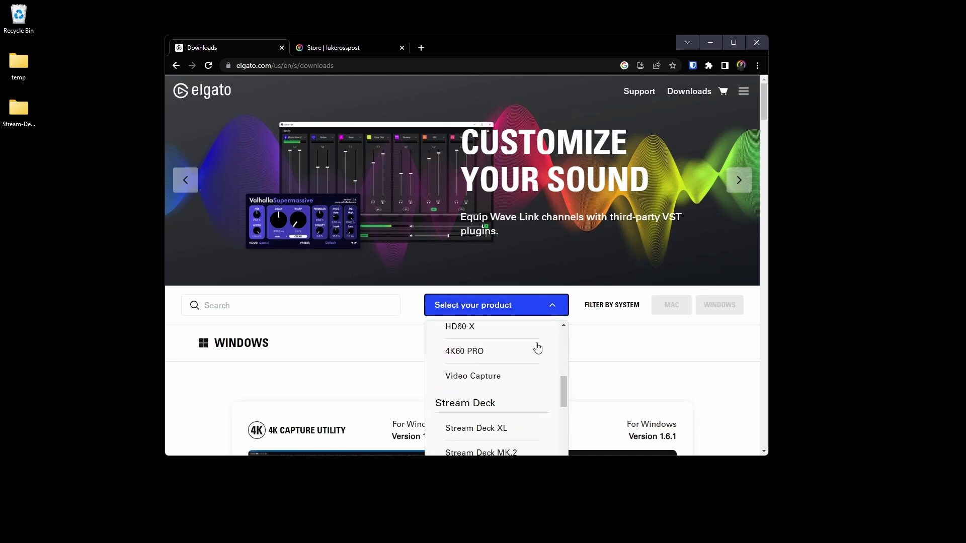
pyautogui.click(486, 391)
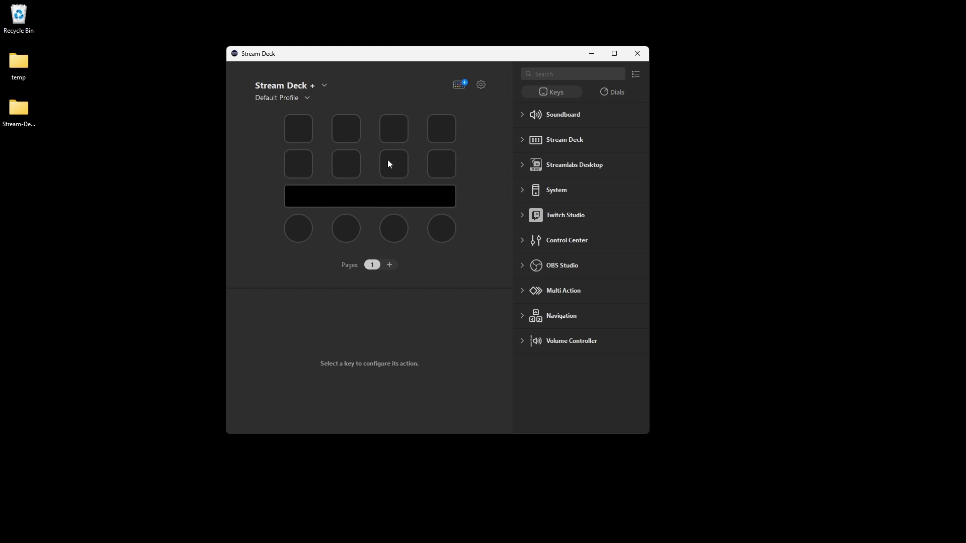
# Step: Assign the System Website action to the first key of the default profile and delete it again
pyautogui.click(526, 190)
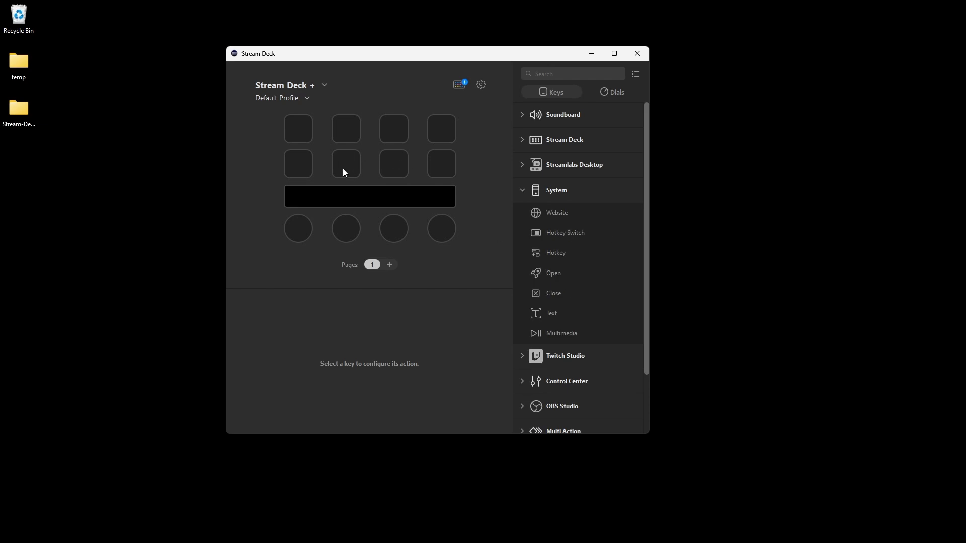
pyautogui.moveTo(569, 215); pyautogui.dragTo(305, 134)
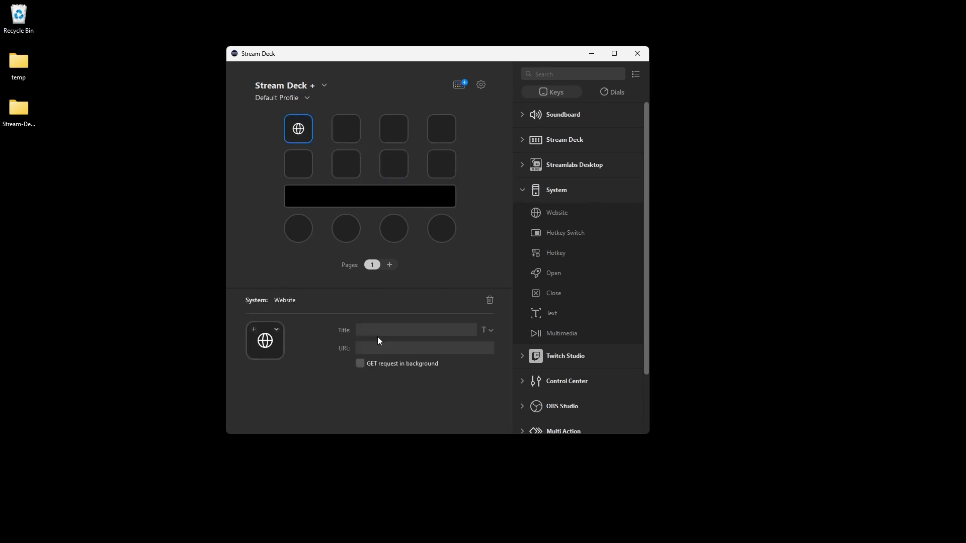
pyautogui.click(489, 300)
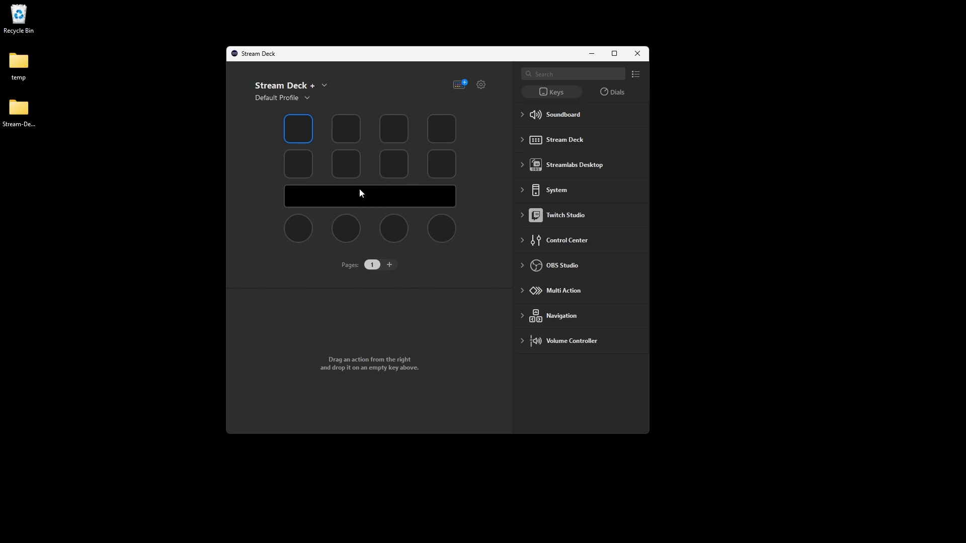
# Step: Move the Stream Deck window aside and open ShortcutGuide_WindowsOS.pdf from the Windows pack's documentation folder in Stream-Deck-Plus_April2023
pyautogui.moveTo(398, 59); pyautogui.dragTo(659, 62)
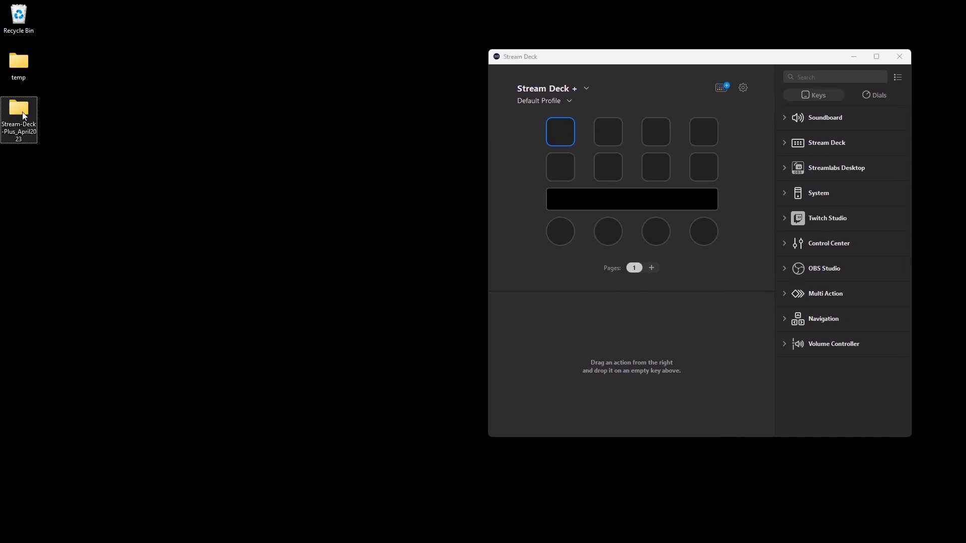
pyautogui.doubleClick(23, 116)
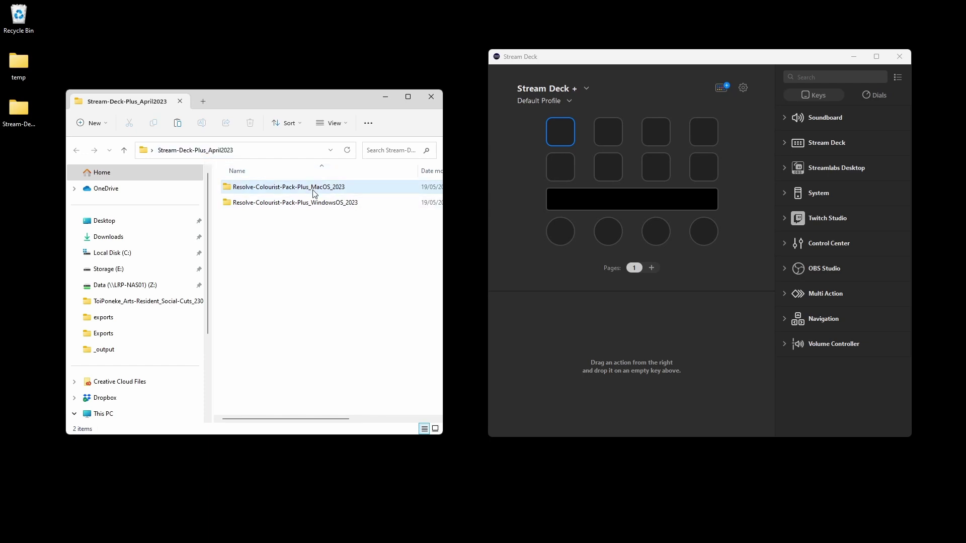
pyautogui.doubleClick(345, 207)
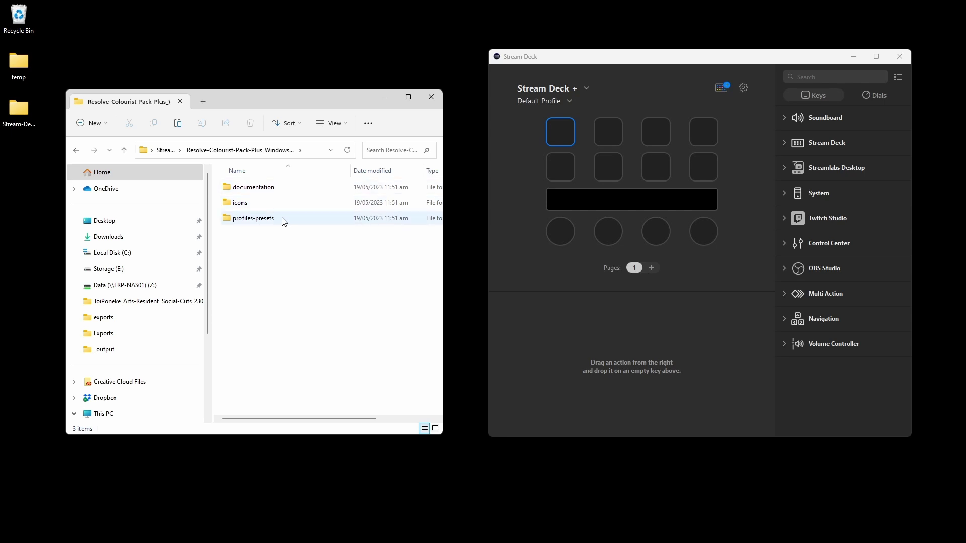
pyautogui.doubleClick(276, 190)
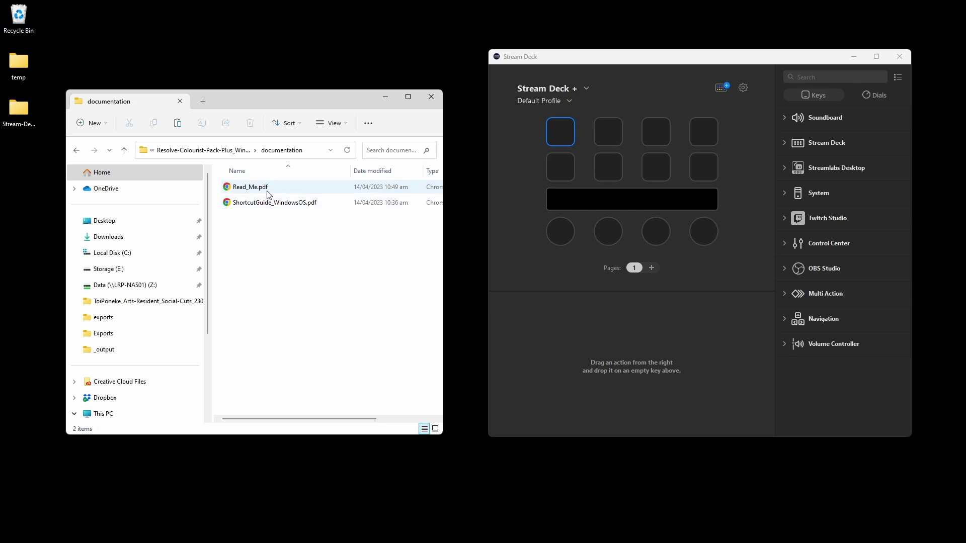
pyautogui.doubleClick(315, 204)
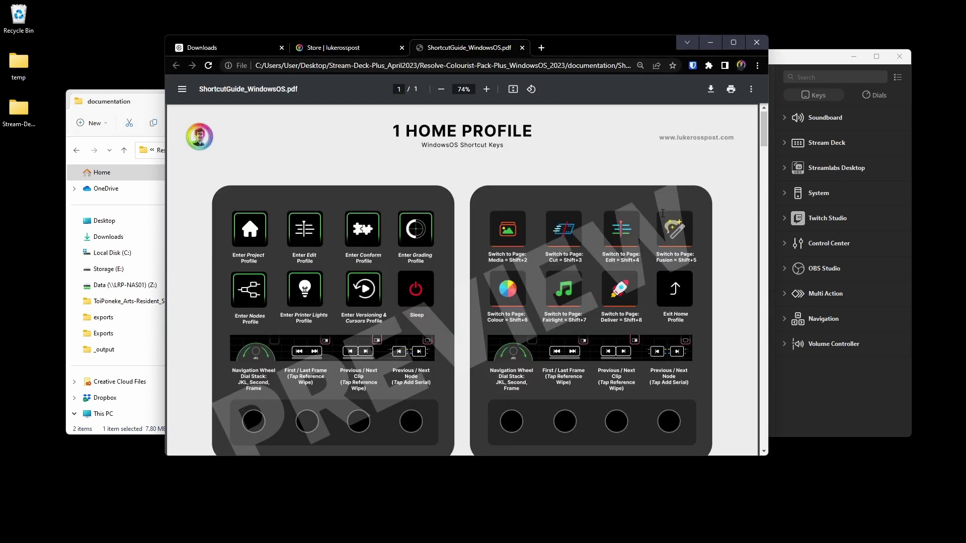
# Step: Review the profile layouts and their shortcut keys in the Windows shortcut guide, and close the guide
pyautogui.scroll(-1, 661, 213)
pyautogui.scroll(-7, 662, 214)
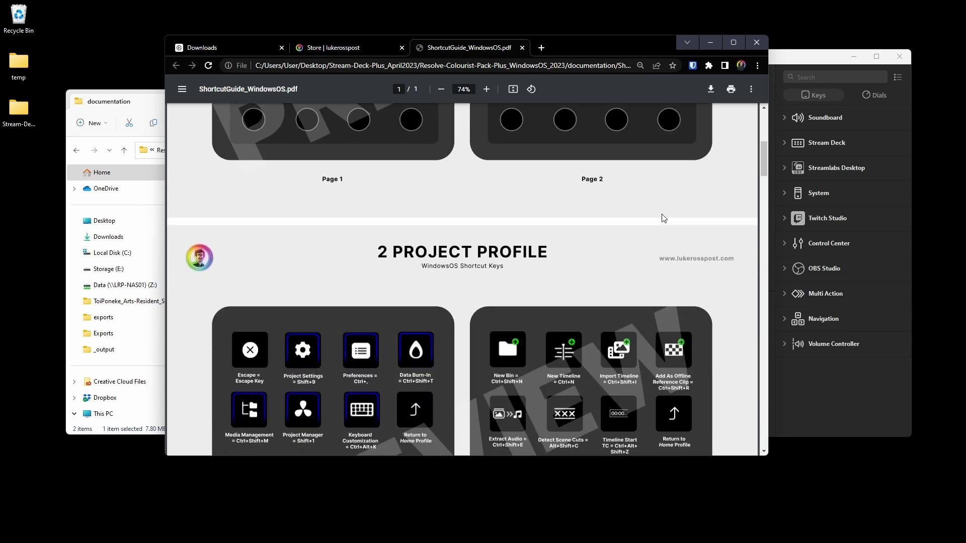
pyautogui.scroll(-2, 663, 217)
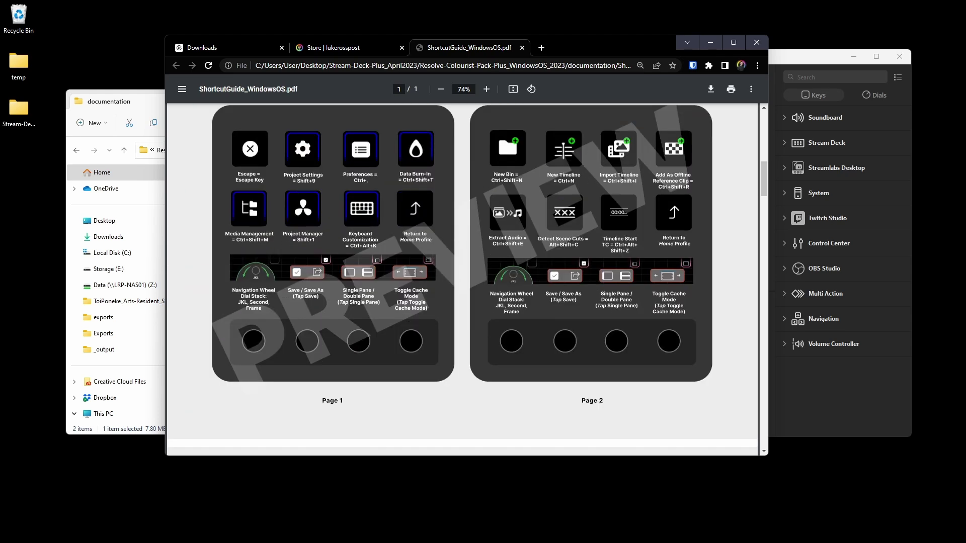
pyautogui.scroll(-10, 661, 201)
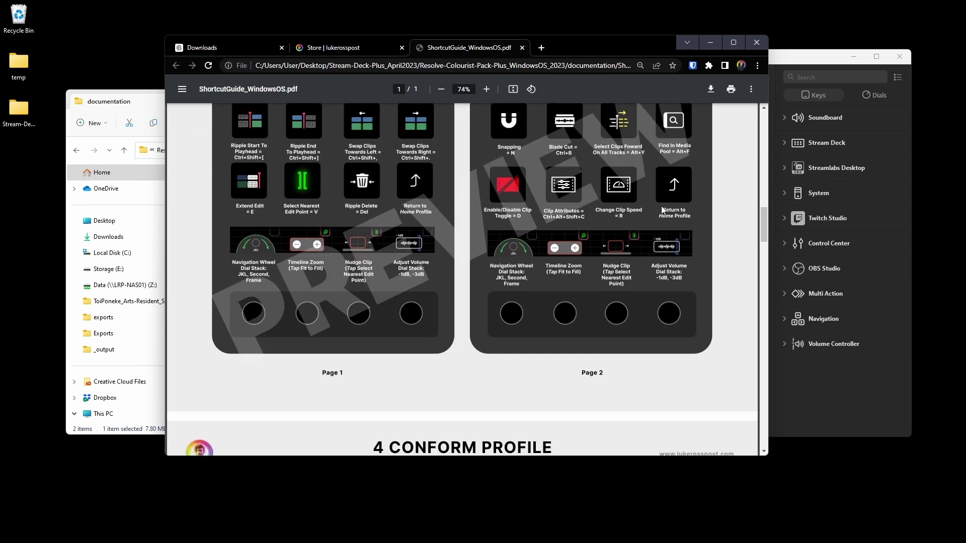
pyautogui.scroll(-6, 661, 202)
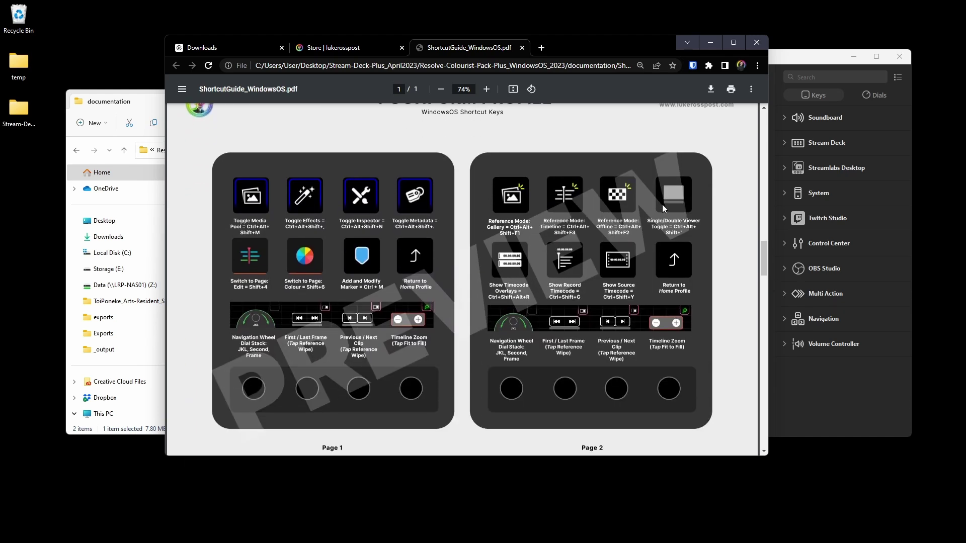
pyautogui.scroll(-7, 662, 204)
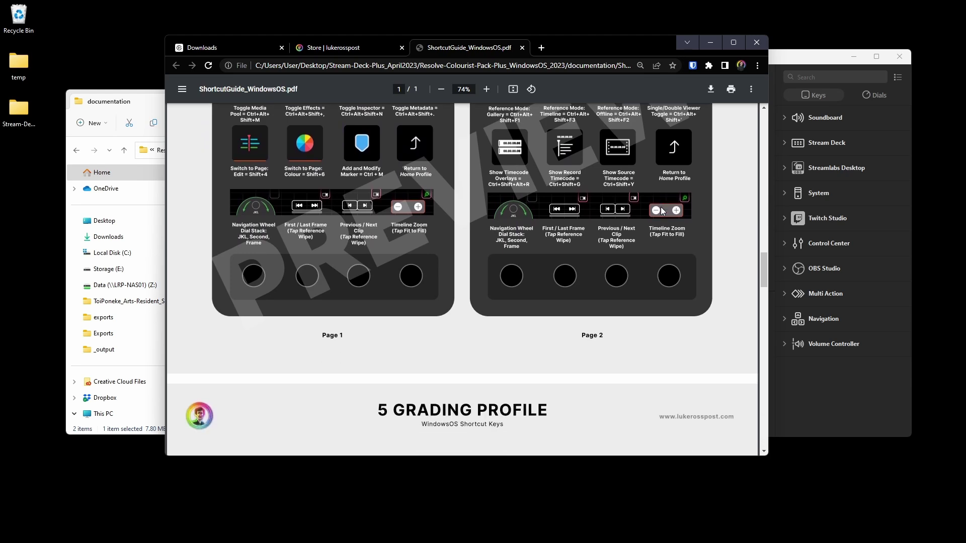
pyautogui.scroll(-8, 660, 207)
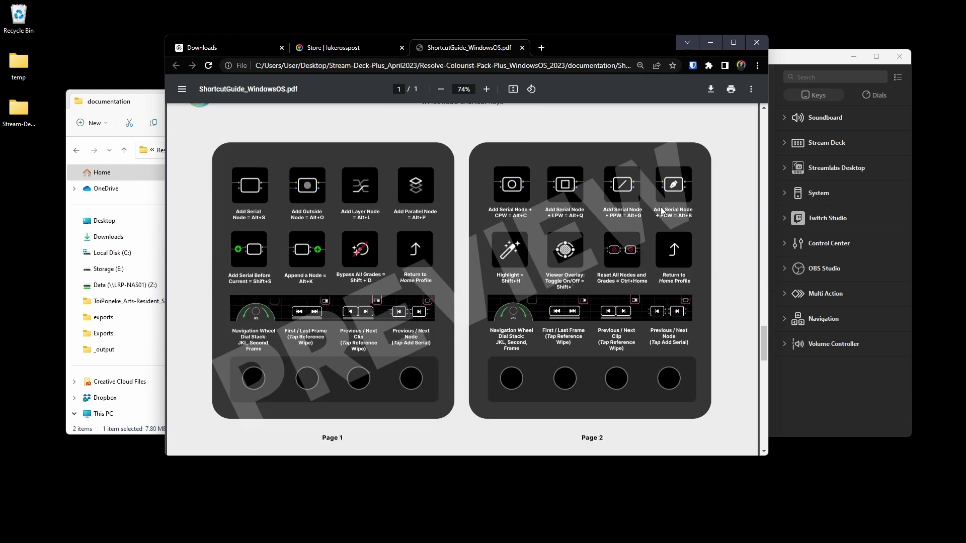
pyautogui.hotkey('alt', 'F4')
# Step: Go back to the Windows pack folder and view the button icons of 1_DVR-Home in the icons folder
pyautogui.click(236, 150)
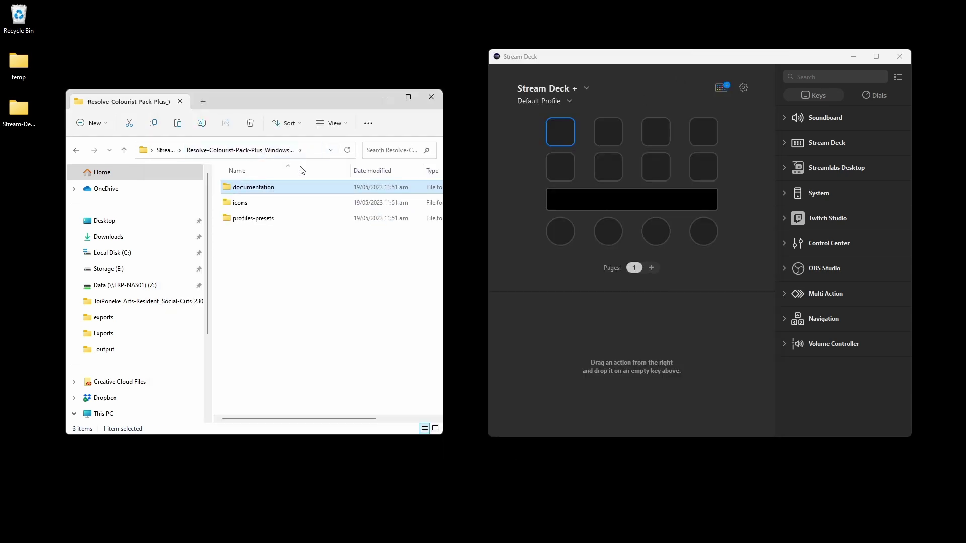
pyautogui.doubleClick(254, 203)
pyautogui.doubleClick(267, 188)
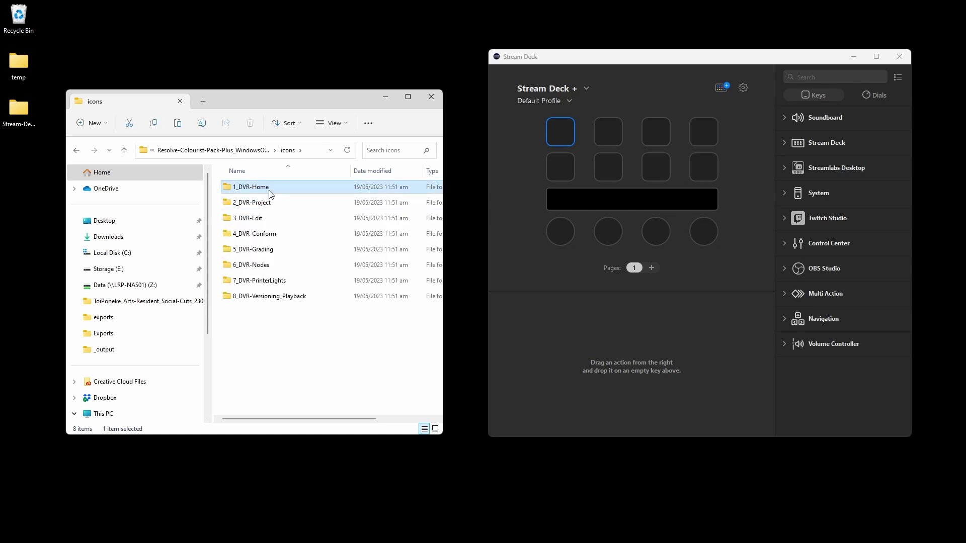
pyautogui.doubleClick(259, 188)
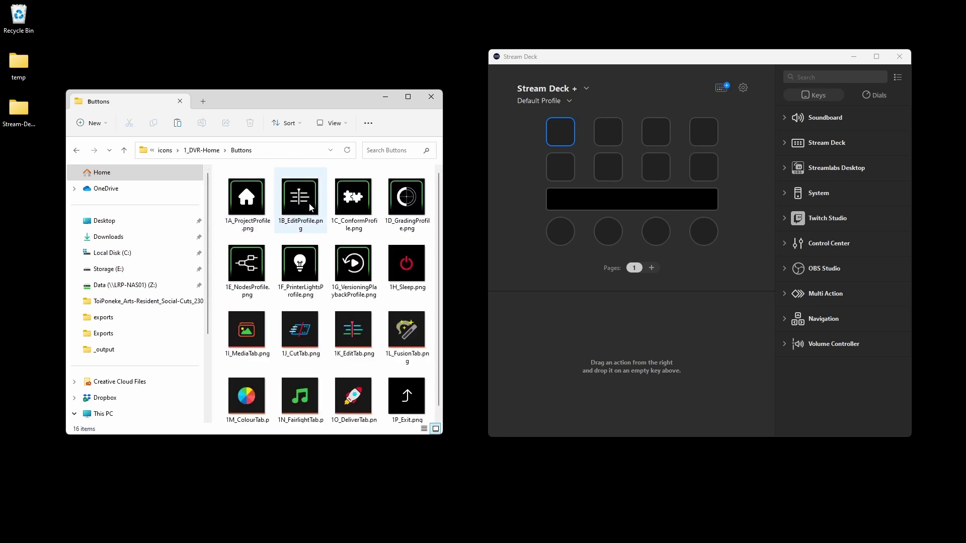
# Step: Check the Dials folder of 1_DVR-Home and return to the icons folder
pyautogui.click(202, 150)
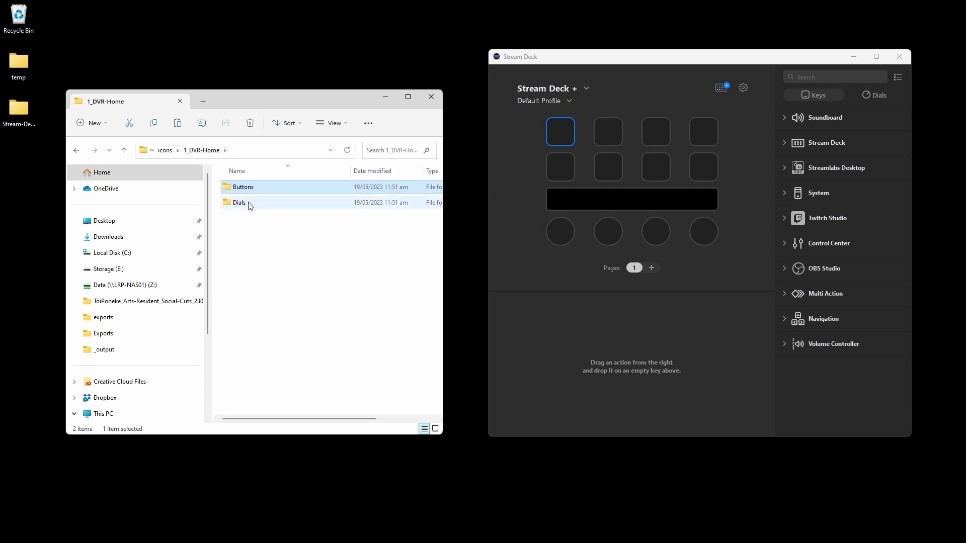
pyautogui.doubleClick(248, 203)
pyautogui.click(201, 150)
pyautogui.doubleClick(252, 189)
pyautogui.hotkey('alt', 'Up')
pyautogui.hotkey('alt', 'Up')
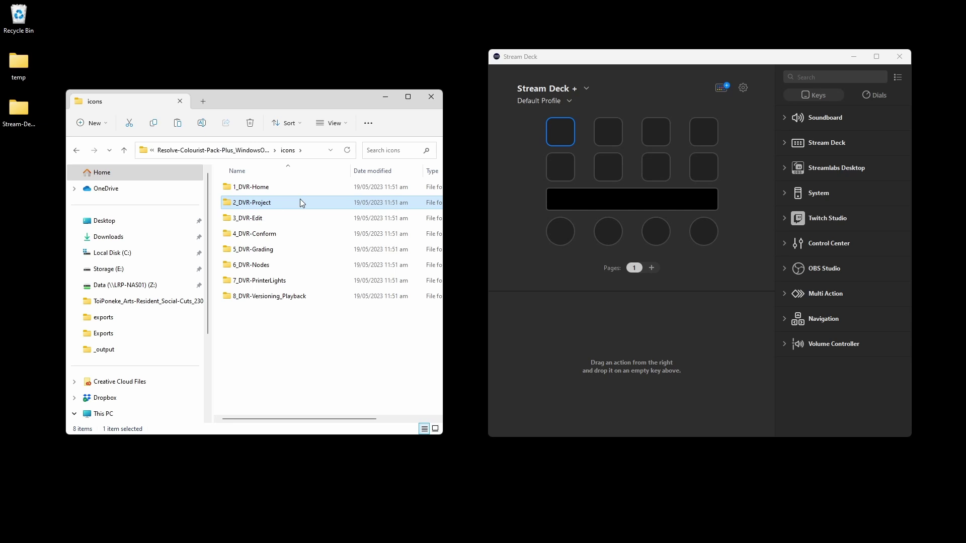
# Step: View the 2_DVR-Project button icons and return to the Windows pack's main folder
pyautogui.doubleClick(300, 198)
pyautogui.doubleClick(264, 191)
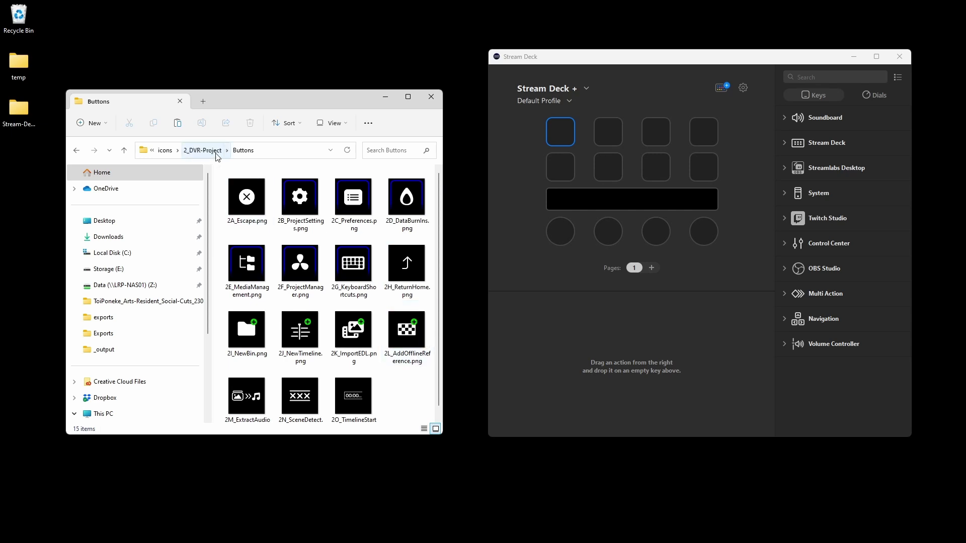
pyautogui.click(187, 153)
pyautogui.click(167, 150)
pyautogui.click(245, 152)
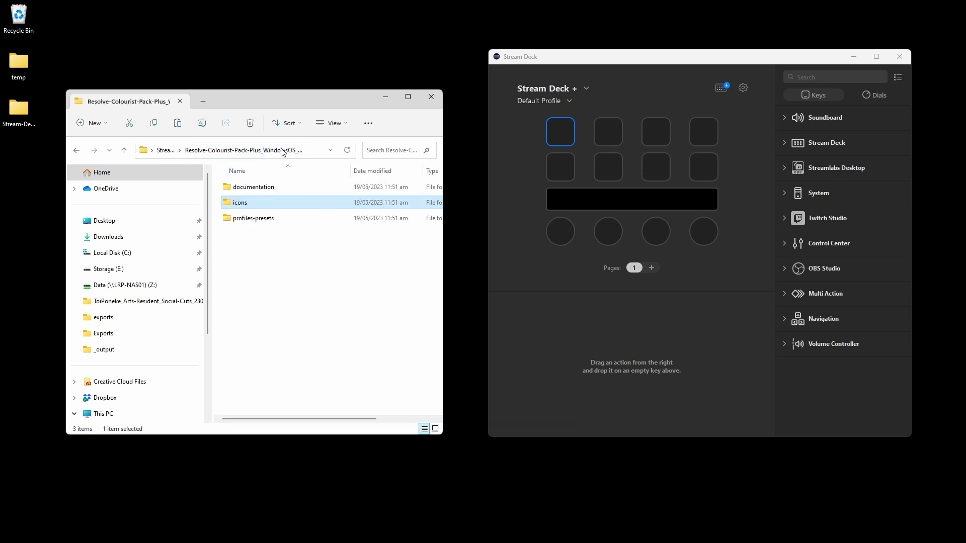
# Step: Look at the keyboard preset in the resolve-presets folder inside profiles-presets, and return to profiles-presets
pyautogui.click(310, 219)
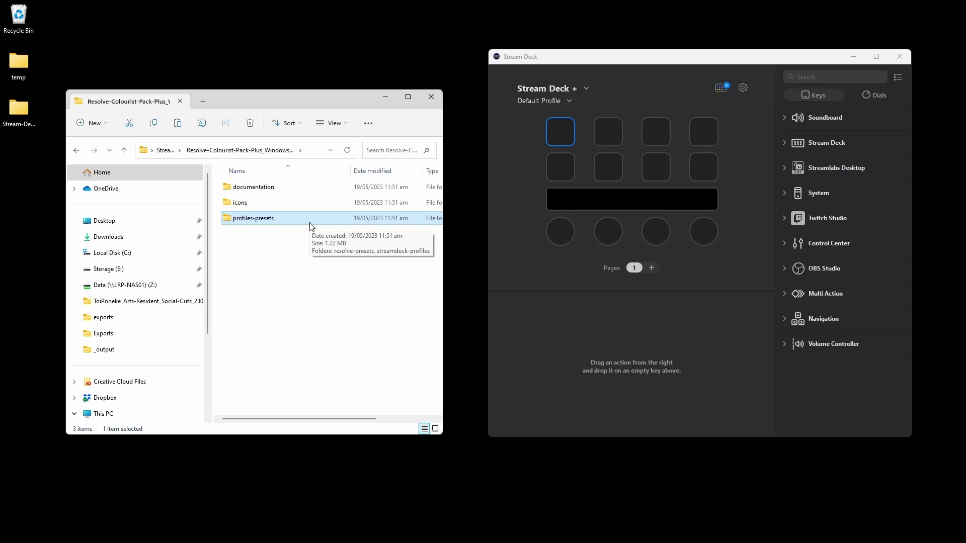
pyautogui.doubleClick(311, 220)
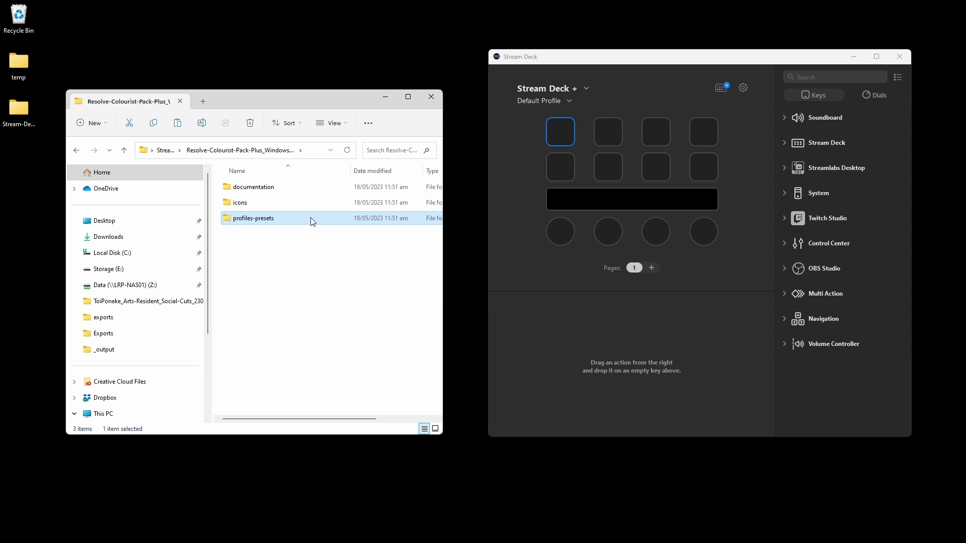
pyautogui.doubleClick(273, 188)
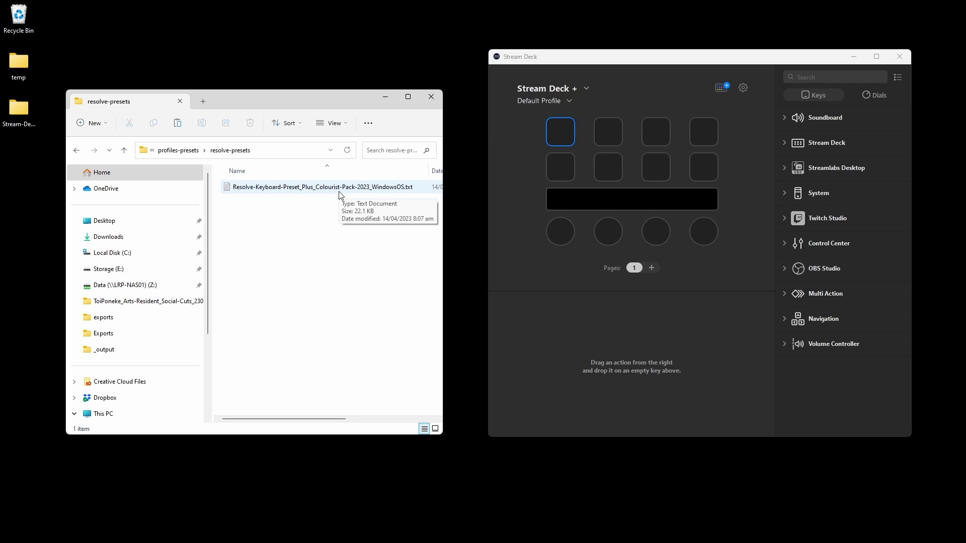
pyautogui.click(178, 150)
pyautogui.click(280, 203)
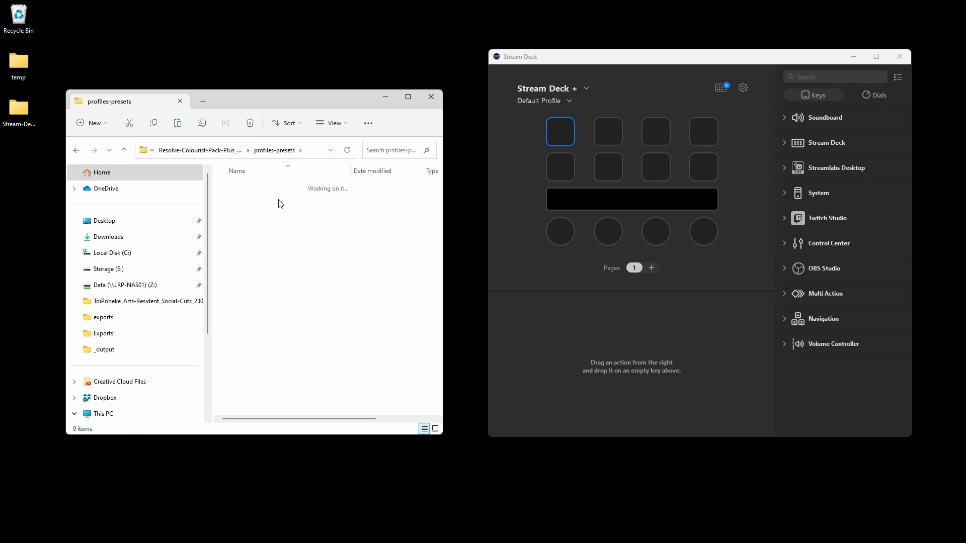
# Step: Open the streamdeck-profiles folder, widen its Name column to show full file names, and select the combined WindowsOS profiles backup
pyautogui.doubleClick(281, 202)
pyautogui.moveTo(351, 171); pyautogui.dragTo(442, 171)
pyautogui.click(371, 187)
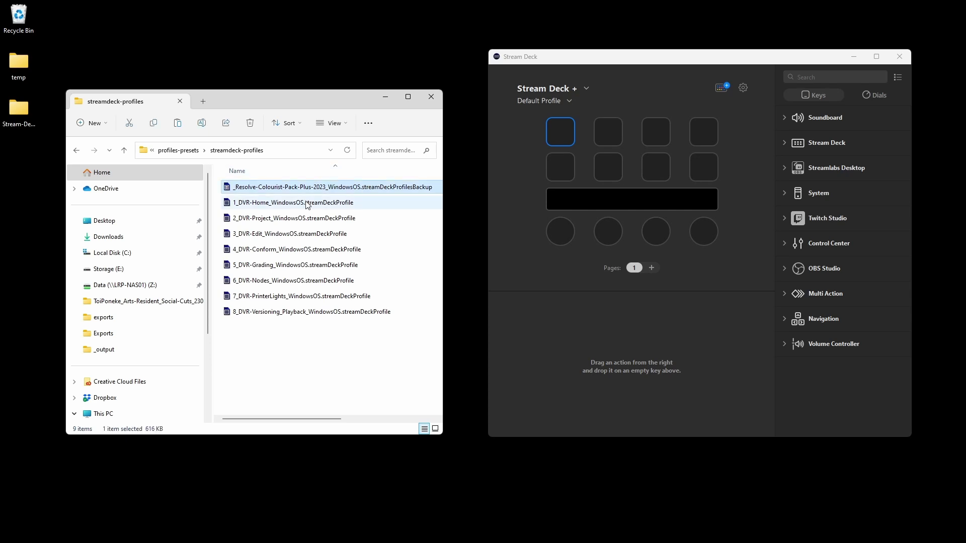
# Step: Go through the individual profile files from 2_DVR-Project to 8_DVR-Versioning_Playback, return to profiles-presets, and minimise the File Explorer window
pyautogui.click(309, 217)
pyautogui.click(301, 234)
pyautogui.click(295, 249)
pyautogui.click(289, 265)
pyautogui.click(285, 281)
pyautogui.click(282, 296)
pyautogui.click(282, 312)
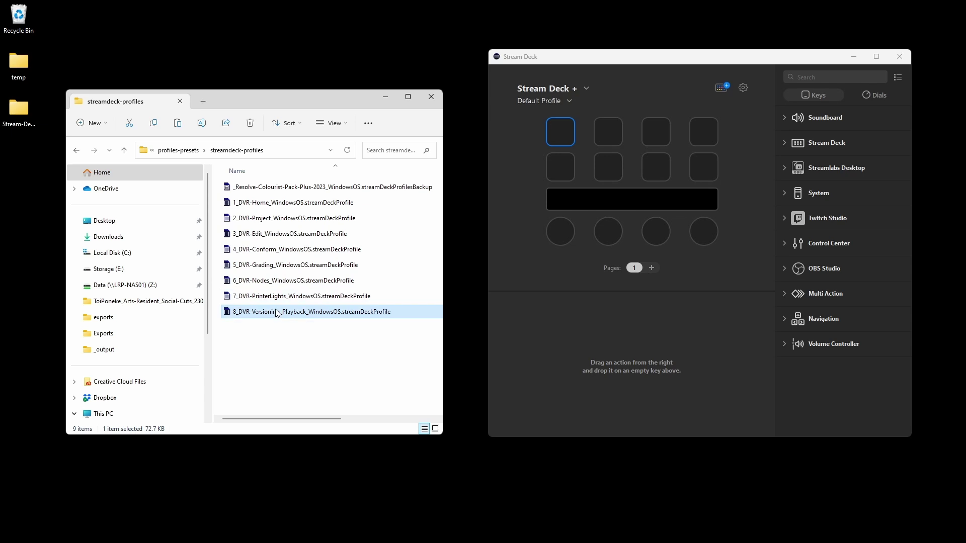
pyautogui.hotkey('alt', 'Up')
pyautogui.click(387, 99)
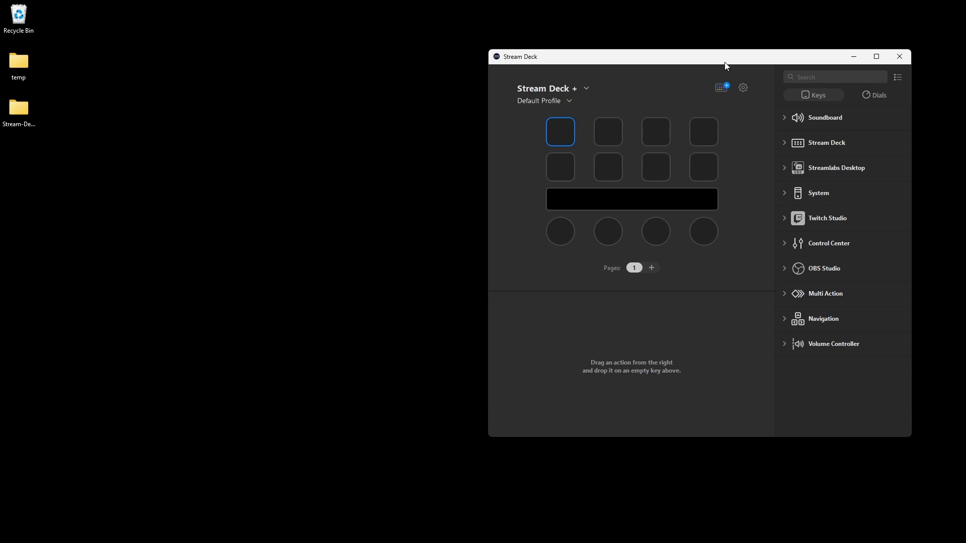
# Step: Centre the Stream Deck window and start restoring all profiles from a backup in the Profiles preferences
pyautogui.moveTo(732, 61); pyautogui.dragTo(524, 73)
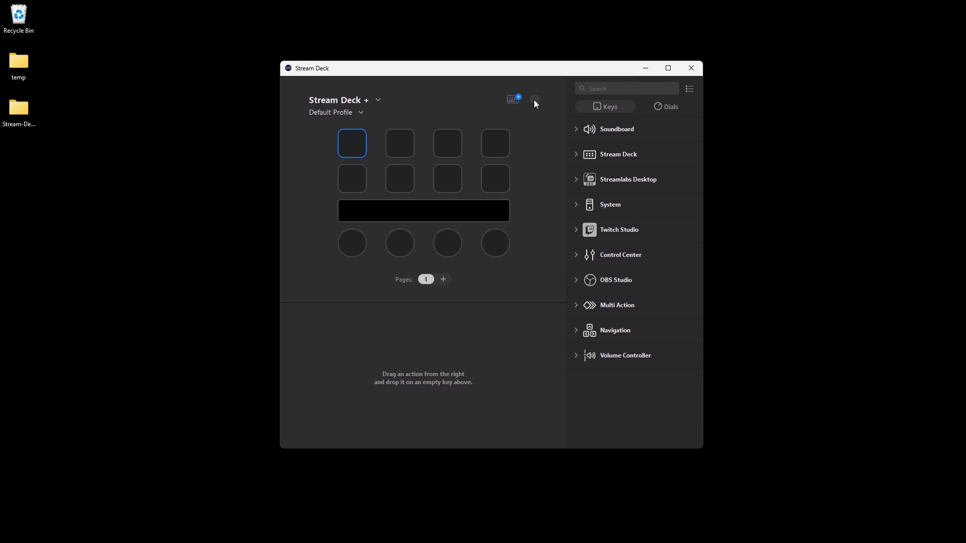
pyautogui.click(534, 99)
pyautogui.click(676, 139)
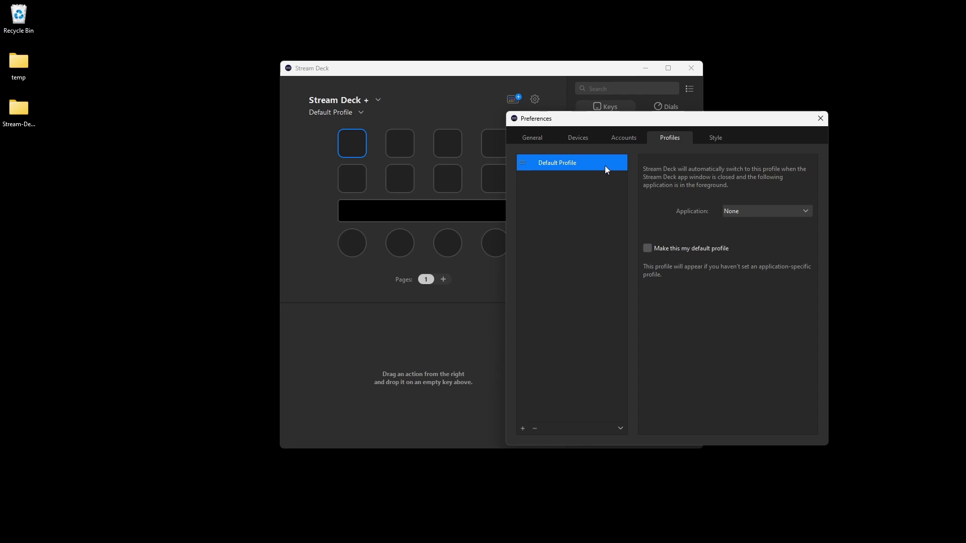
pyautogui.click(620, 428)
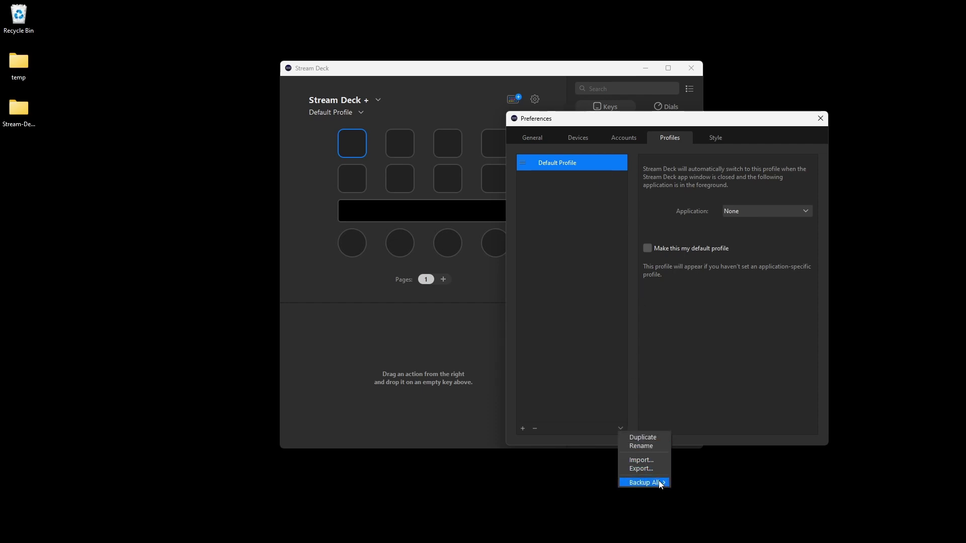
pyautogui.moveTo(660, 484)
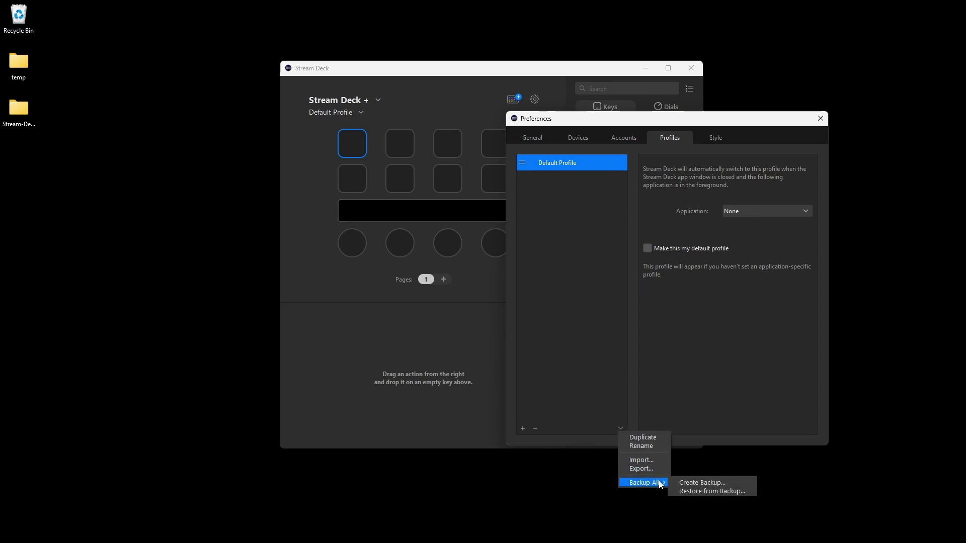
pyautogui.click(685, 491)
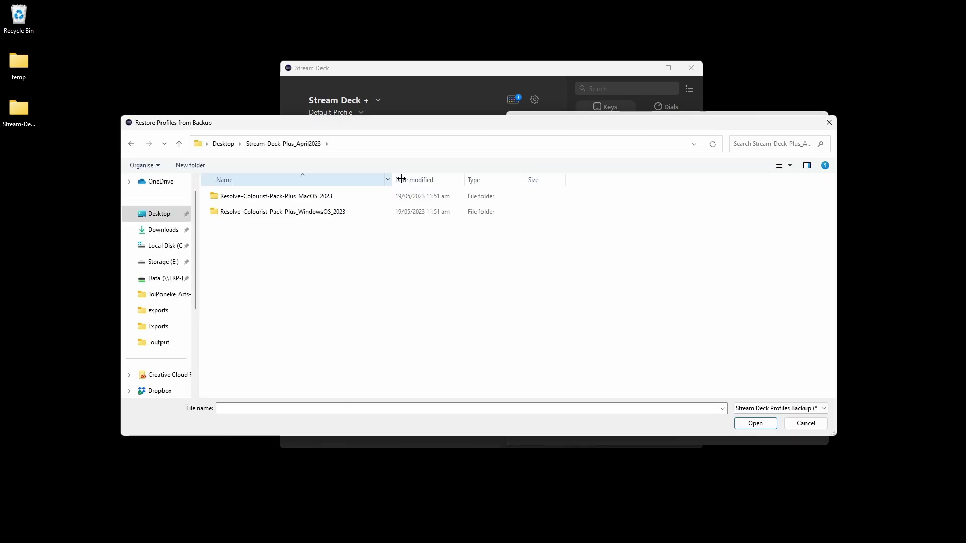
# Step: Restore the profiles from _Resolve-Colourist-Pack-Plus-2023_WindowsOS.streamDeckProfilesBackup in the Windows pack's profiles-presets/streamdeck-profiles folder, and confirm the restore
pyautogui.doubleClick(287, 212)
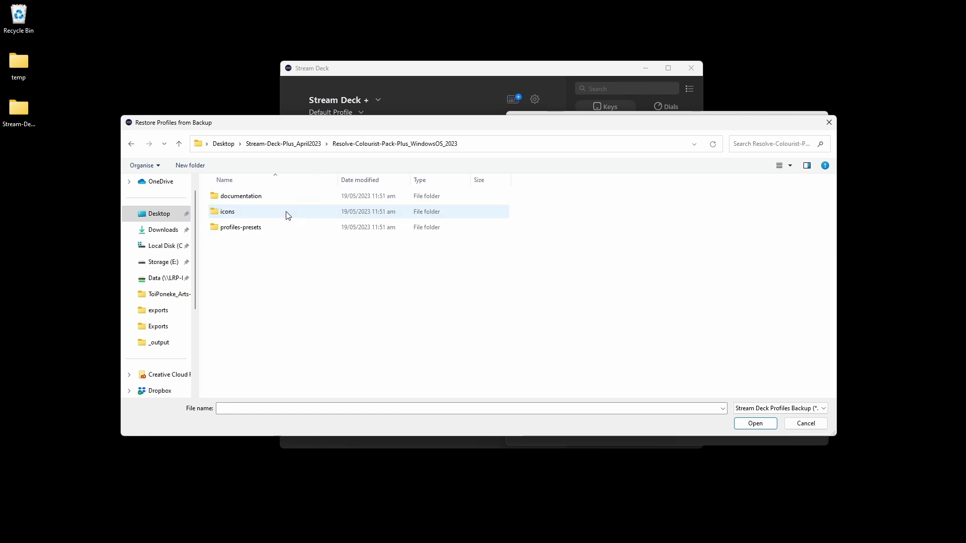
pyautogui.doubleClick(261, 227)
pyautogui.doubleClick(261, 212)
pyautogui.moveTo(336, 179); pyautogui.dragTo(437, 179)
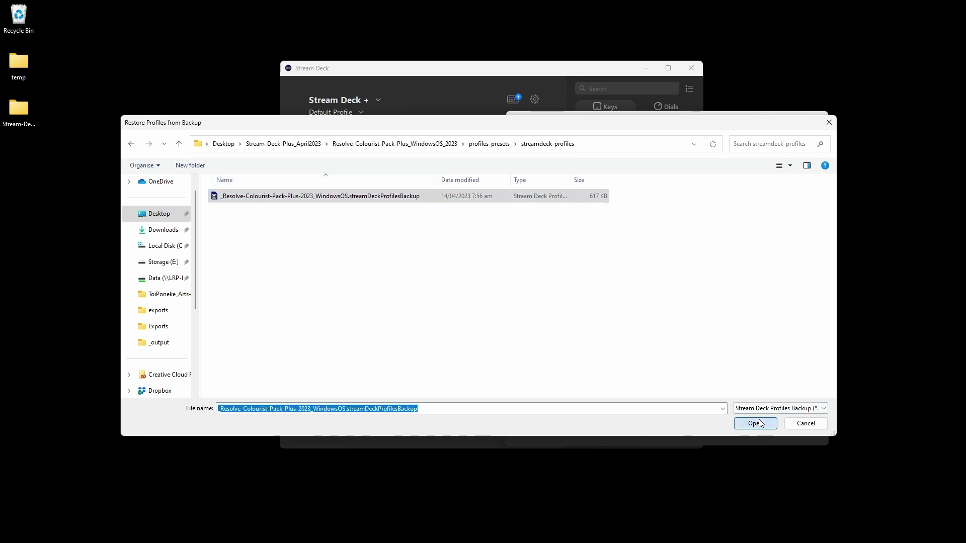
pyautogui.click(758, 419)
pyautogui.click(774, 304)
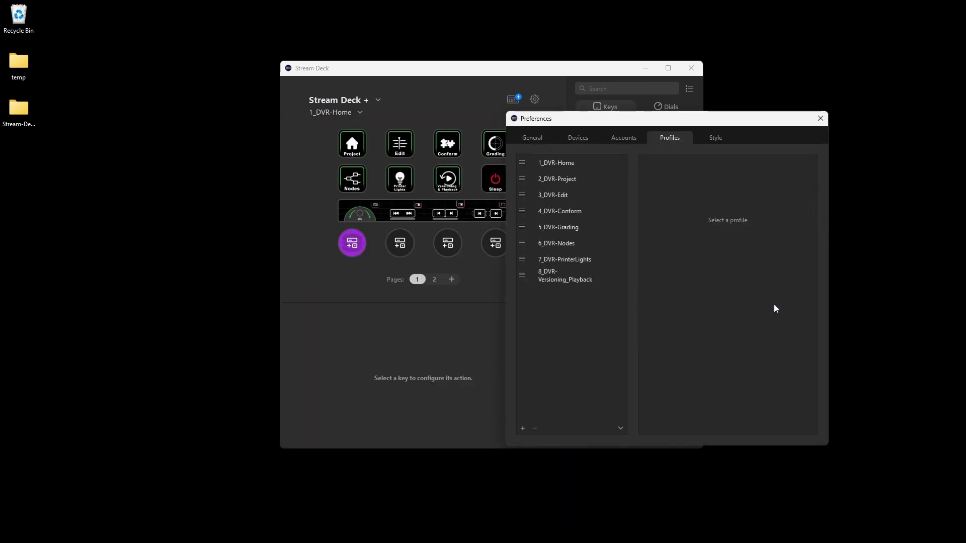
# Step: Close the Preferences, then enlarge the Stream Deck window and reposition it near the middle of the desktop
pyautogui.click(820, 118)
pyautogui.moveTo(701, 448); pyautogui.dragTo(834, 489)
pyautogui.moveTo(588, 70); pyautogui.dragTo(517, 46)
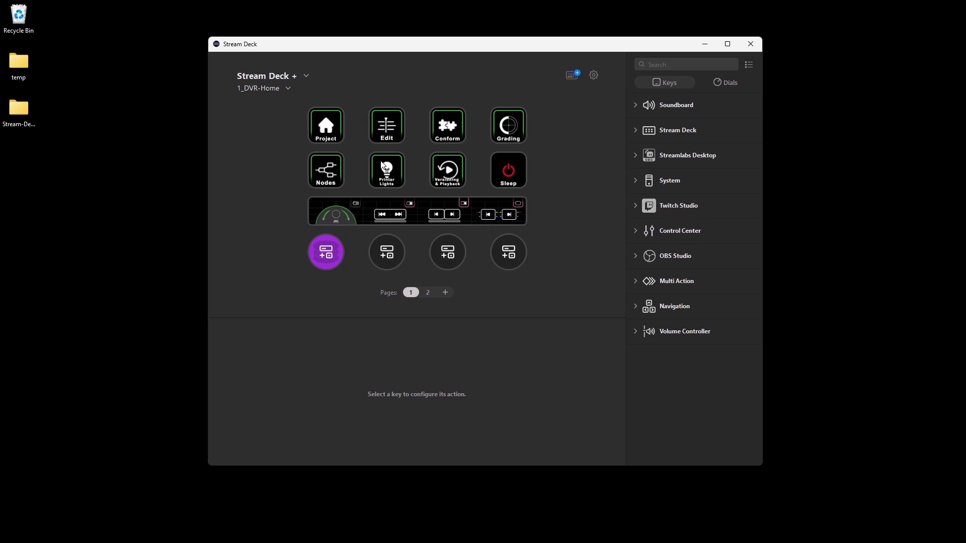
# Step: Look through the restored 2_DVR-Project, 3_DVR-Edit and 4_DVR-Conform profiles, and switch back to 1_DVR-Home
pyautogui.click(277, 86)
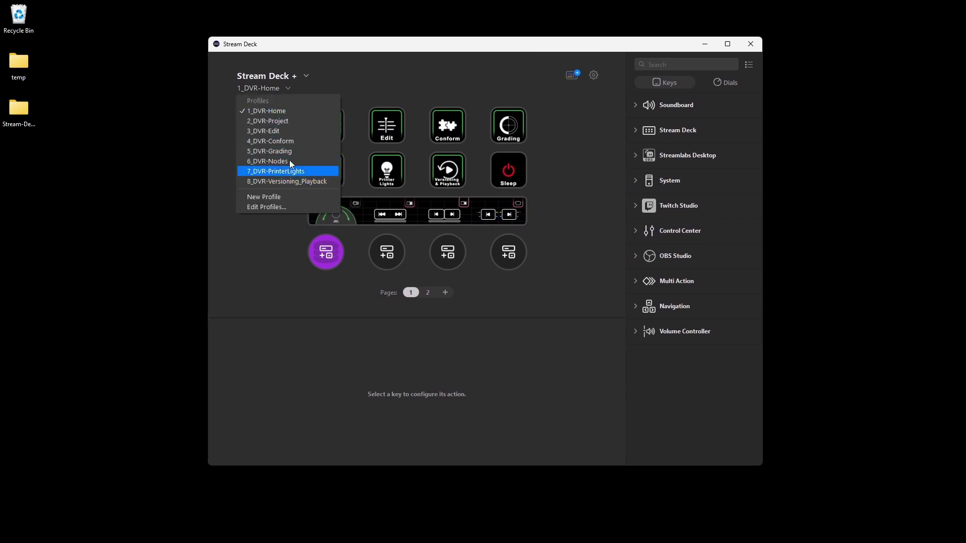
pyautogui.click(288, 123)
pyautogui.click(280, 88)
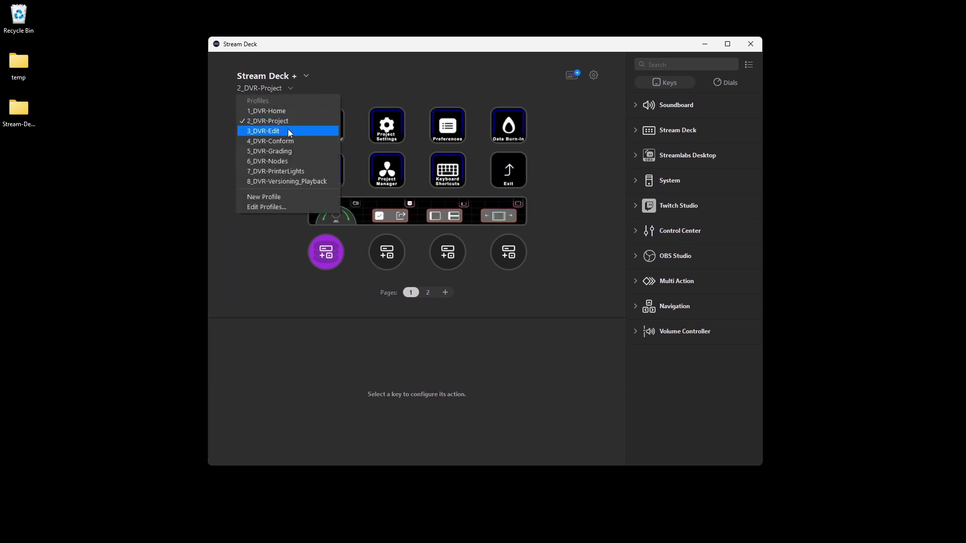
pyautogui.click(288, 129)
pyautogui.click(281, 89)
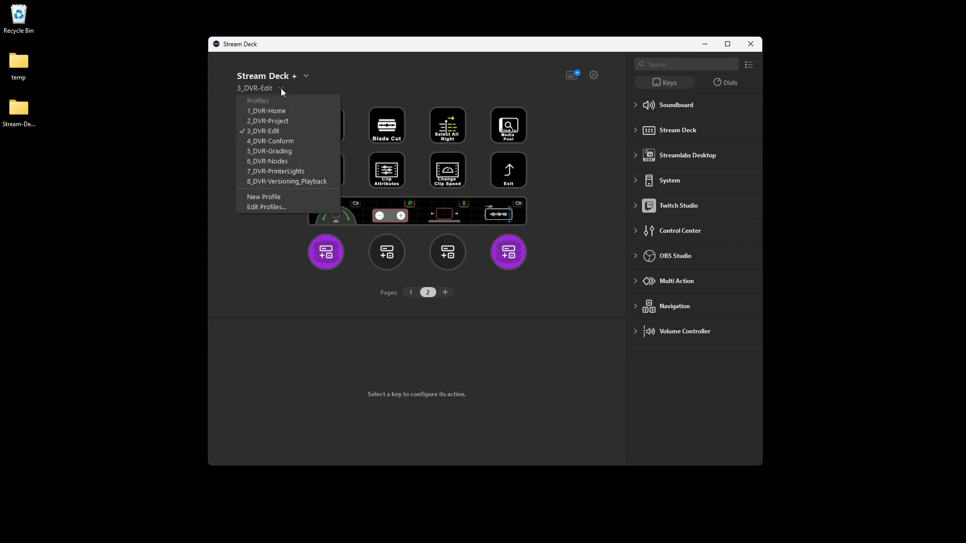
pyautogui.click(297, 134)
pyautogui.click(279, 91)
pyautogui.click(288, 110)
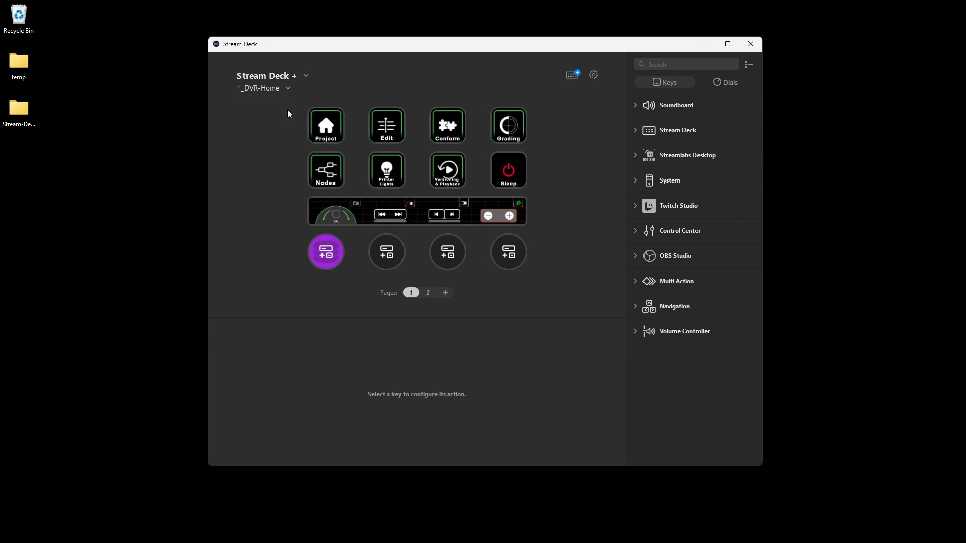
# Step: View page 2 of 1_DVR-Home, return to page 1, and inspect the Project, Edit and Conform keys and the second to fourth dials
pyautogui.click(427, 292)
pyautogui.click(415, 292)
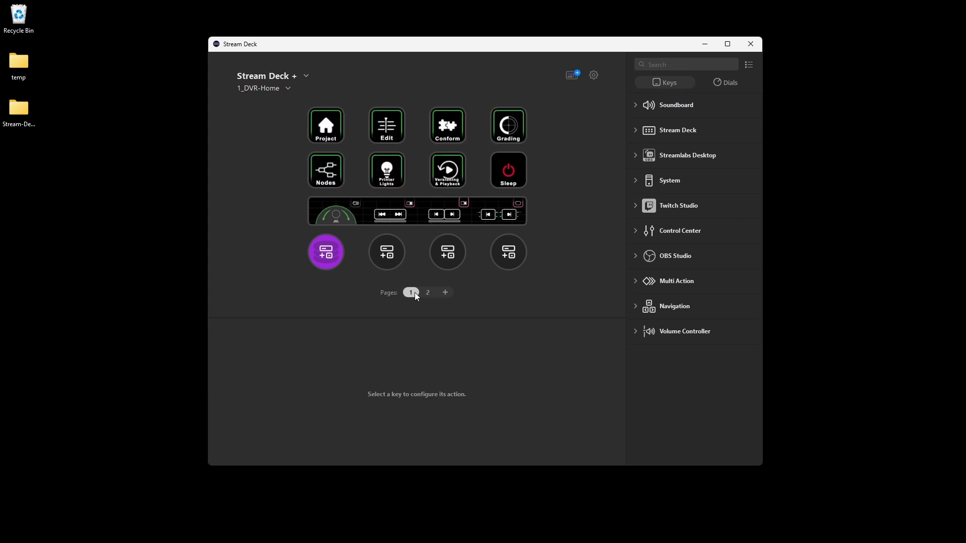
pyautogui.click(343, 128)
pyautogui.click(396, 133)
pyautogui.click(448, 135)
pyautogui.click(387, 253)
pyautogui.click(447, 253)
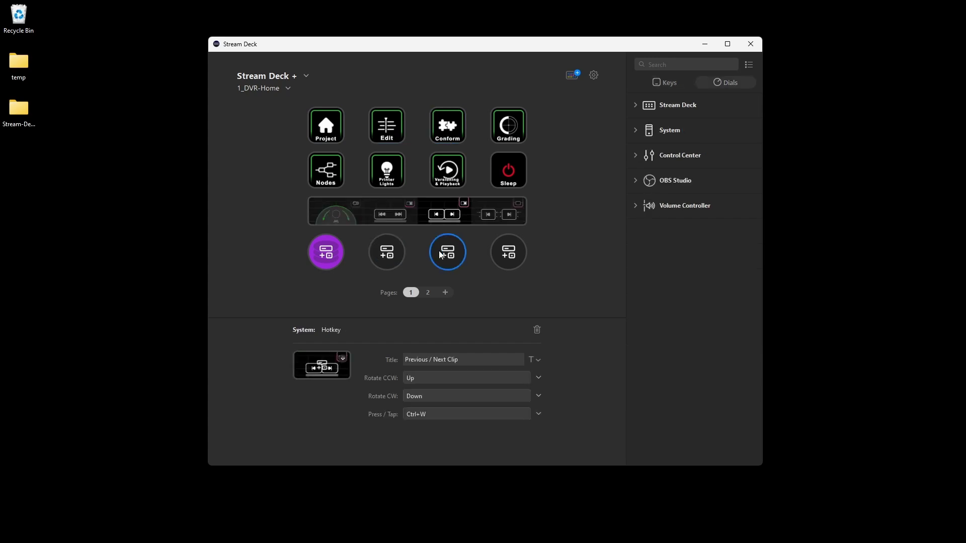
pyautogui.click(509, 259)
# Step: Inspect the Project key's settings and its icon options, and dismiss the options without choosing one
pyautogui.click(342, 124)
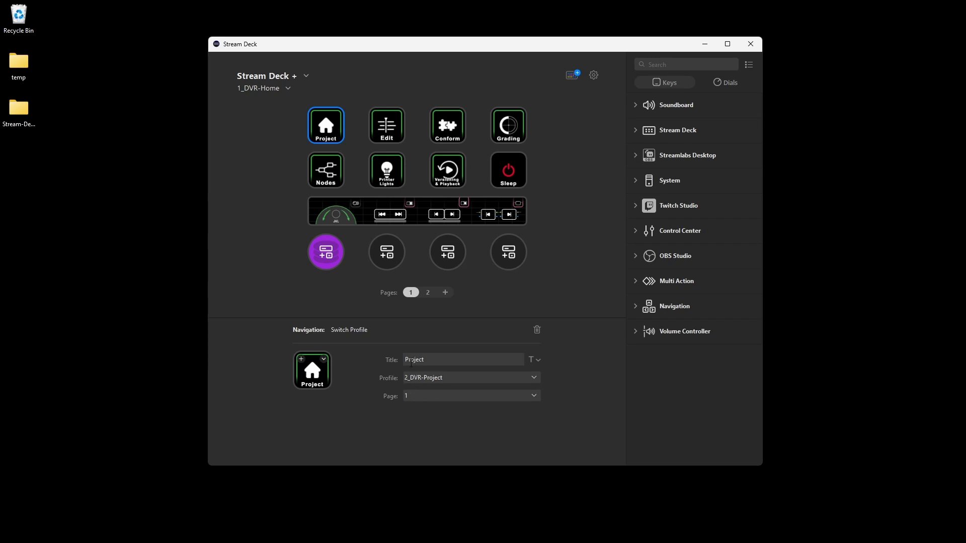
pyautogui.click(324, 359)
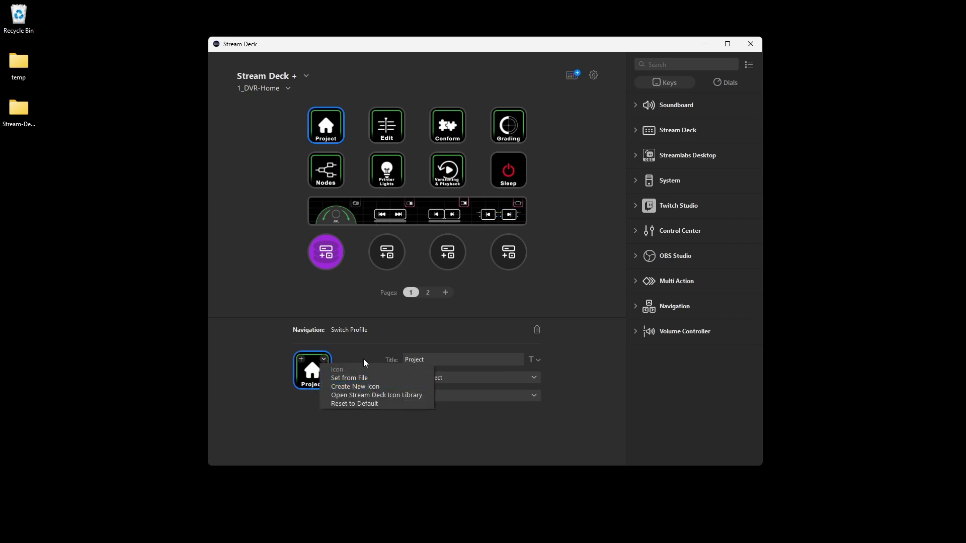
pyautogui.click(327, 338)
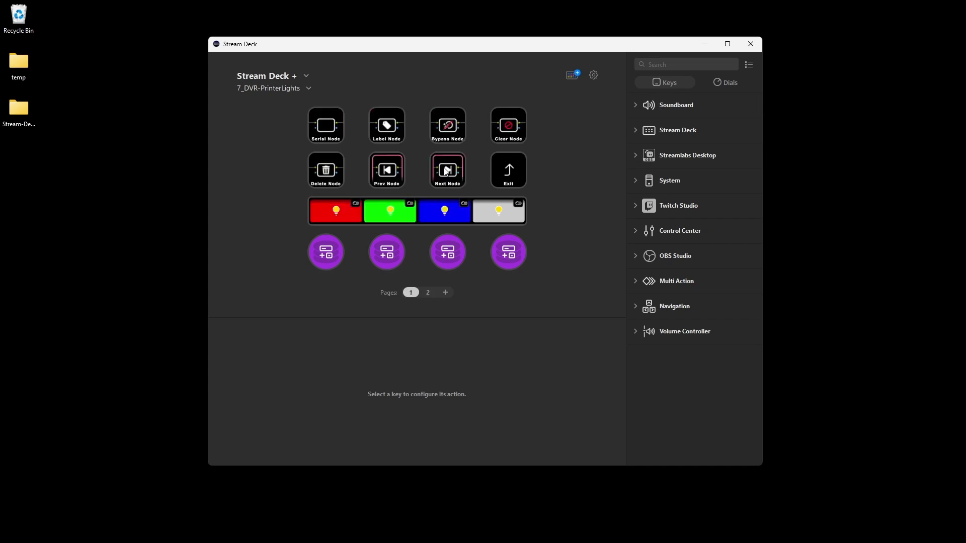
# Step: Leave the 7_DVR-PrinterLights profile, view both pages of the 4_DVR-Conform profile, and exit to 1_DVR-Home
pyautogui.click(520, 180)
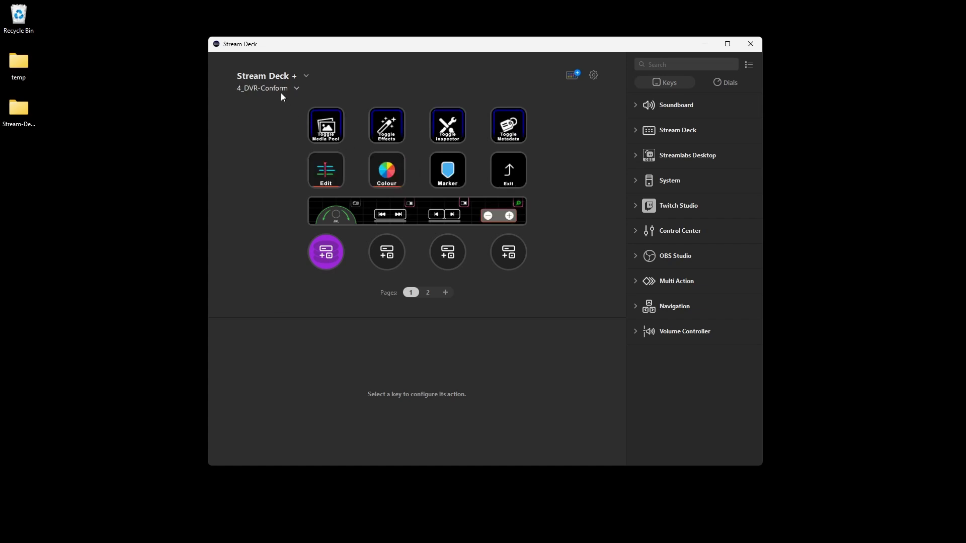
pyautogui.click(426, 292)
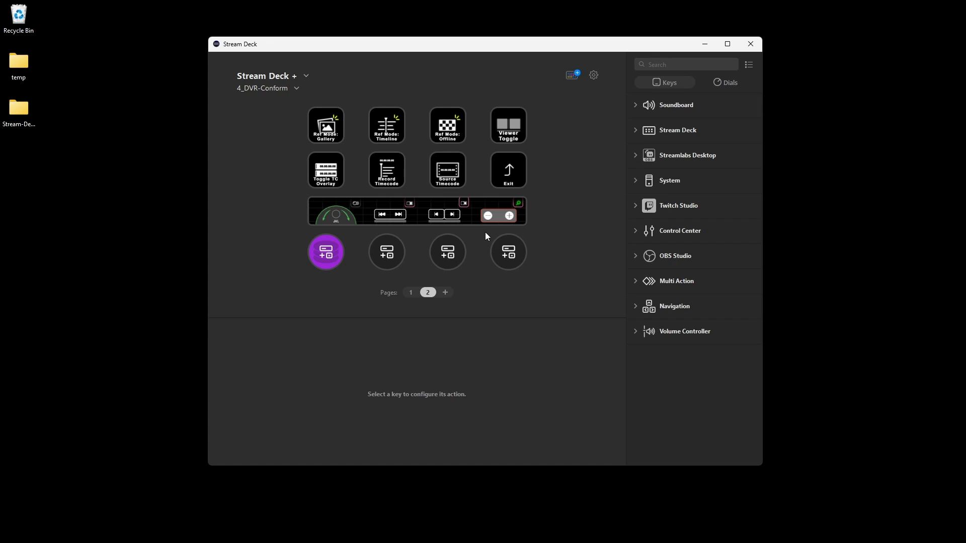
pyautogui.click(409, 292)
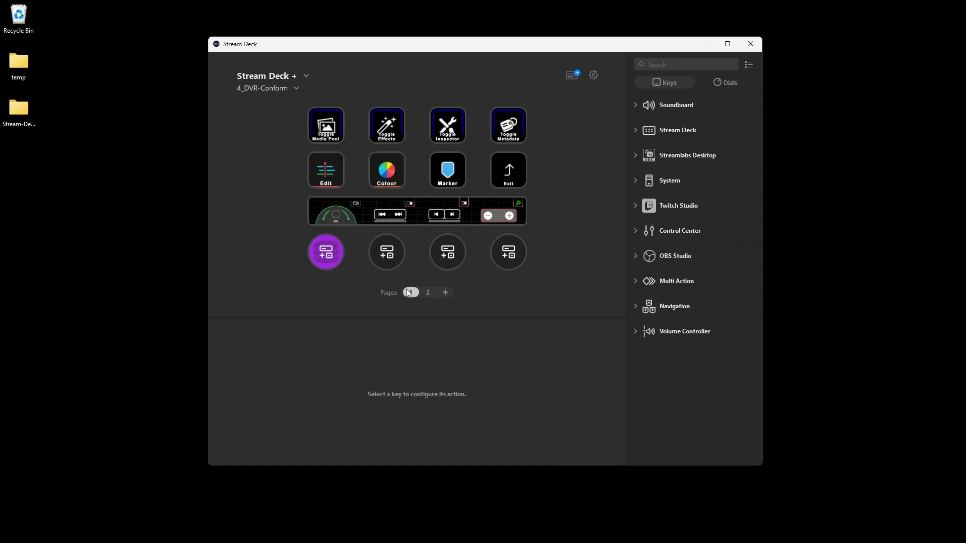
pyautogui.doubleClick(495, 171)
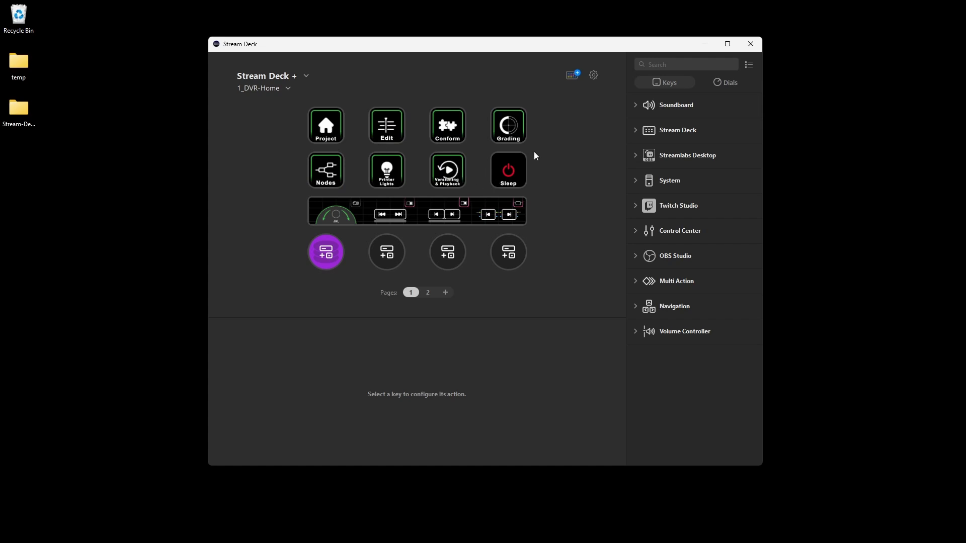
# Step: View page 2 of 1_DVR-Home, return to page 1, and inspect the Project key's Switch Profile action
pyautogui.click(428, 292)
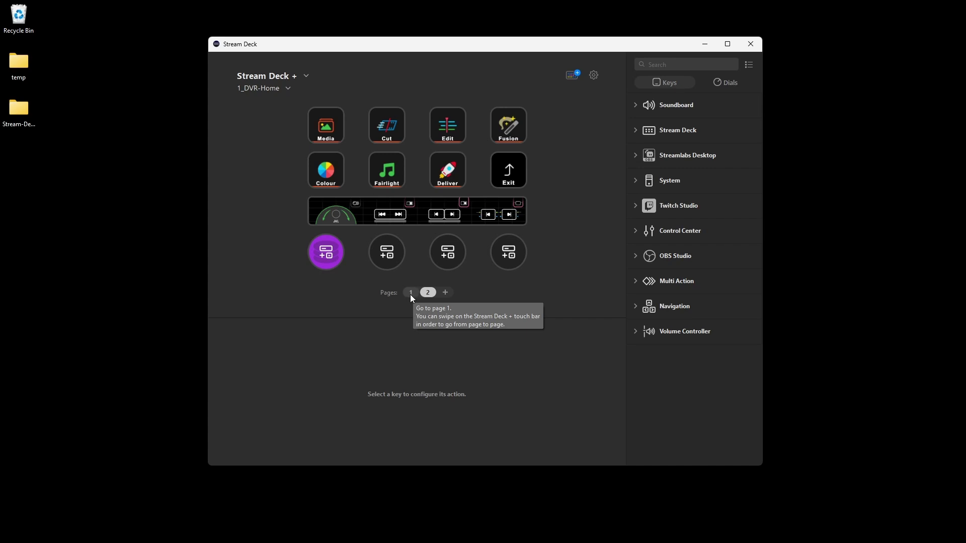
pyautogui.click(410, 295)
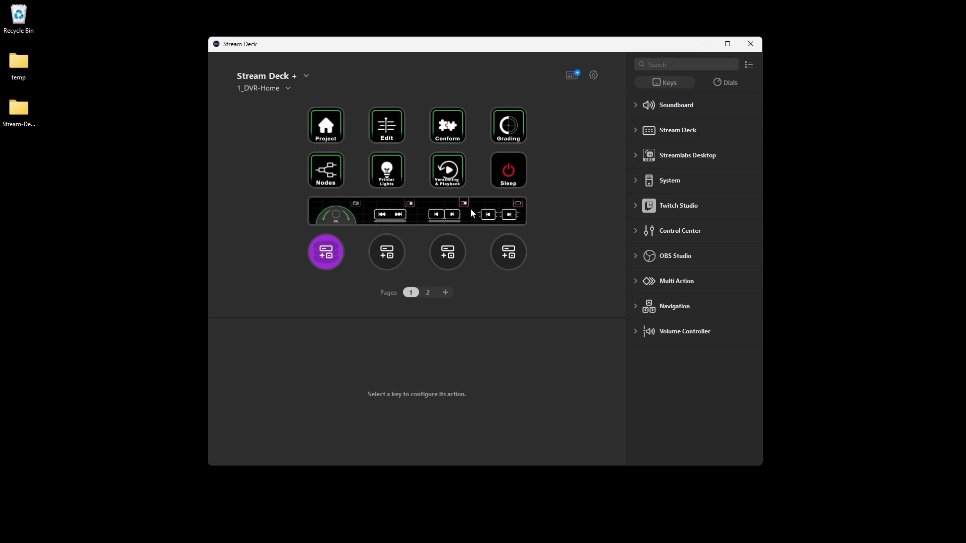
pyautogui.click(333, 128)
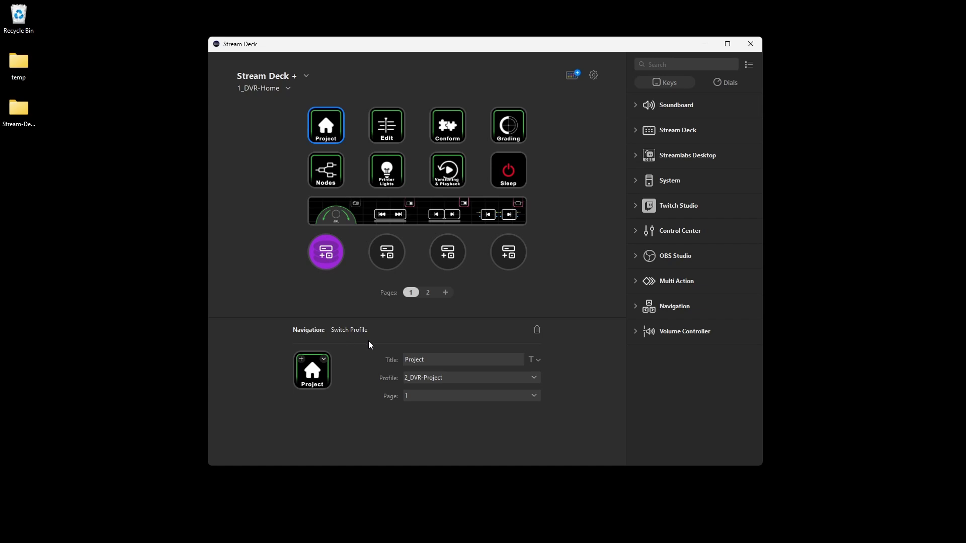
# Step: Examine the hotkey and Switch Profile actions inside the Edit key's Multi Action, and return to the profile's key layout
pyautogui.click(386, 128)
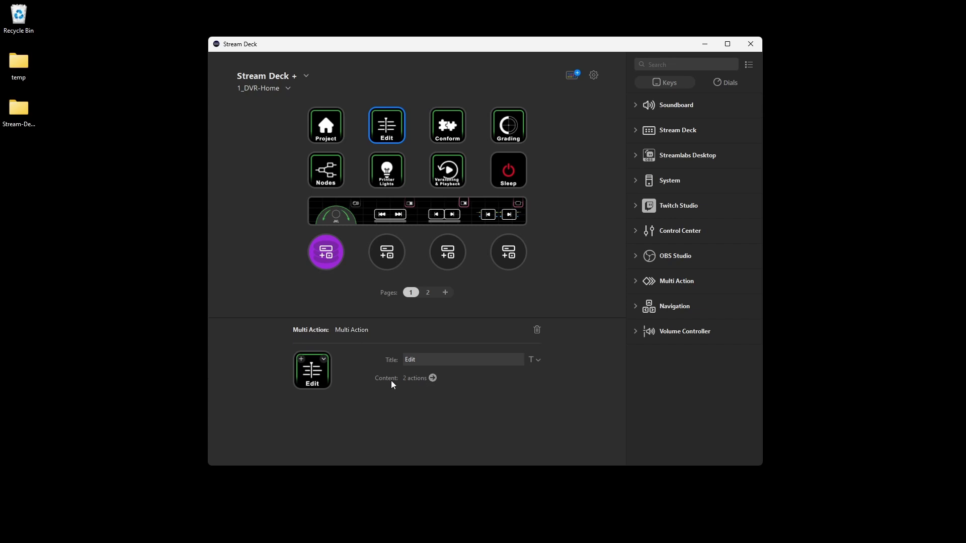
pyautogui.click(432, 378)
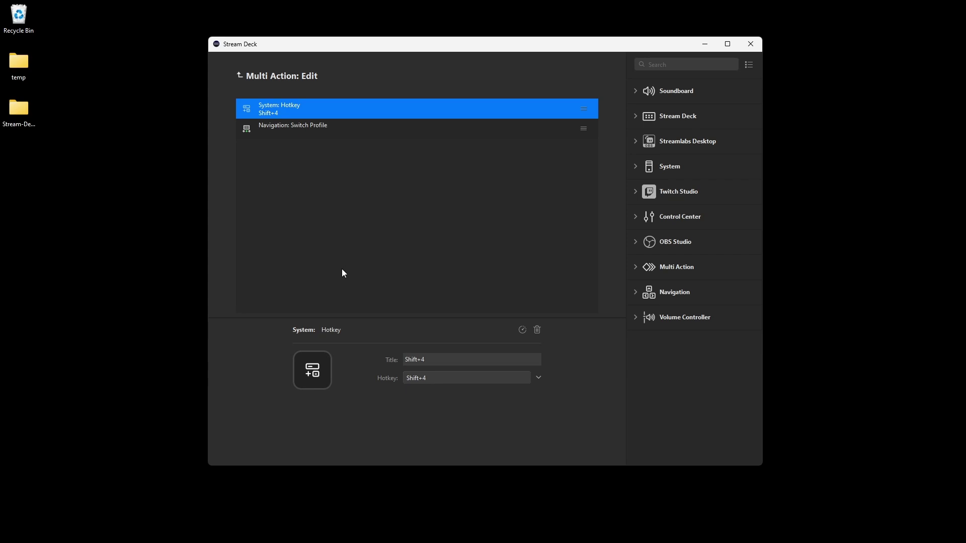
pyautogui.click(345, 129)
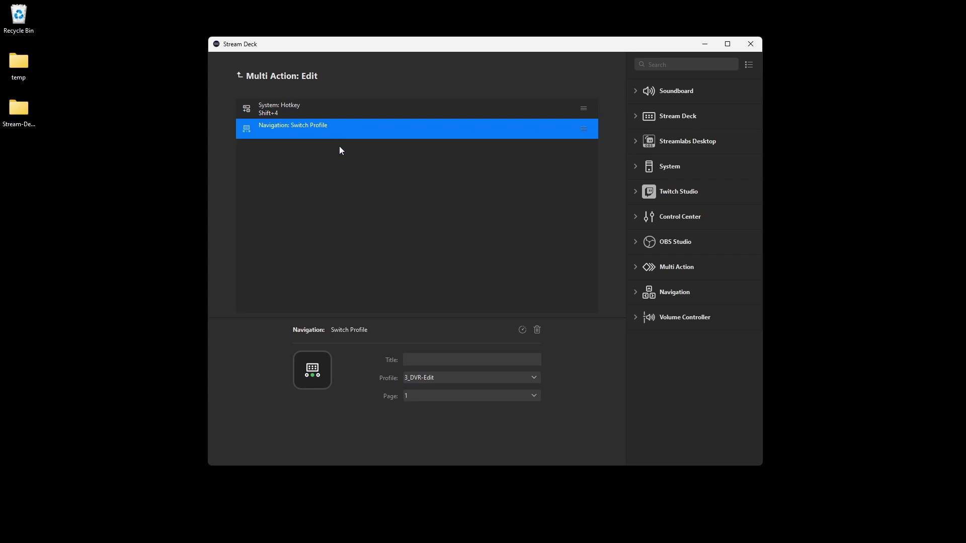
pyautogui.click(240, 75)
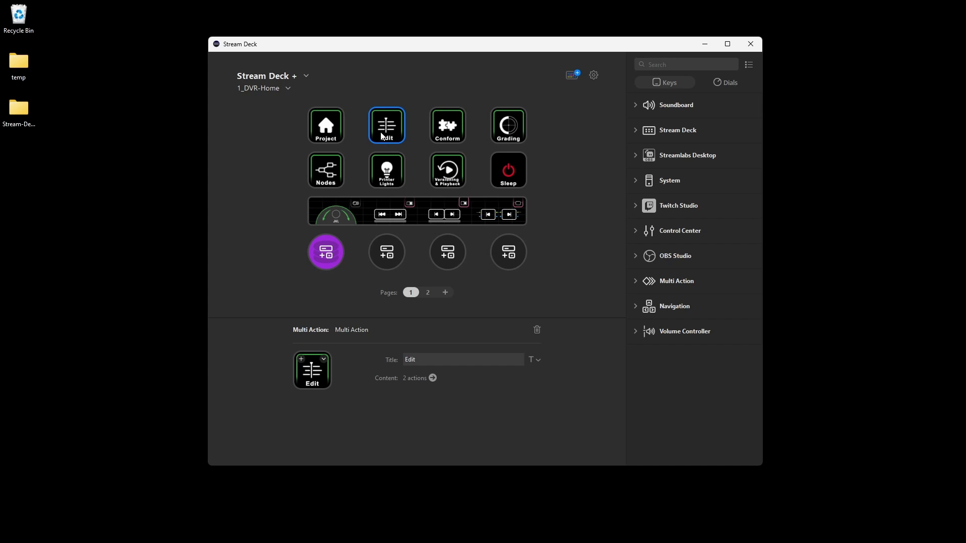
# Step: Inspect the Conform key's Switch Profile settings and view the actions inside the Grading key's Multi Action
pyautogui.click(458, 125)
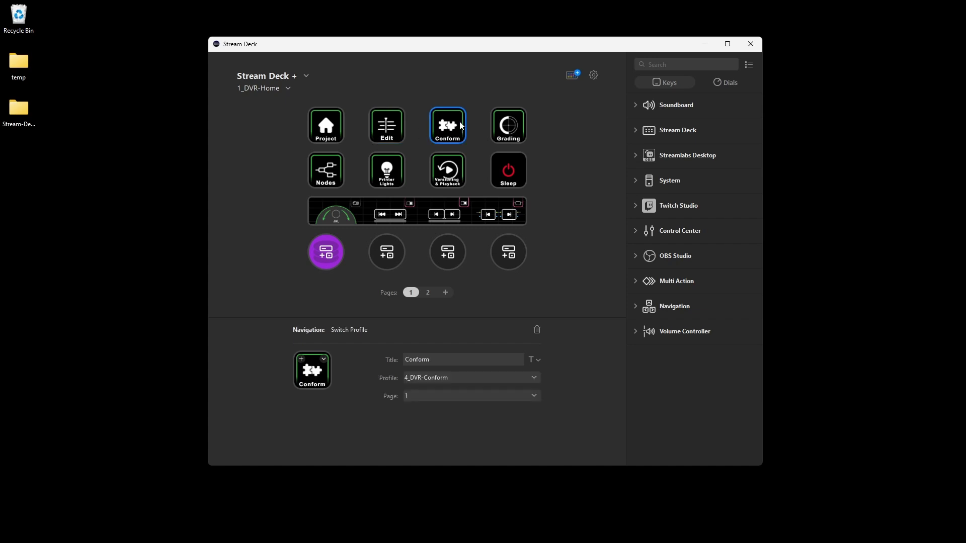
pyautogui.click(510, 125)
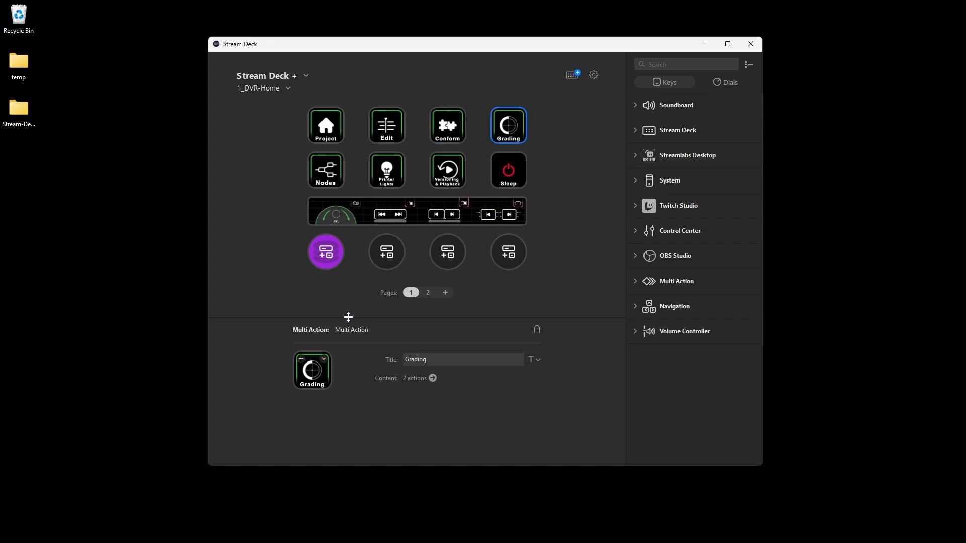
pyautogui.click(433, 378)
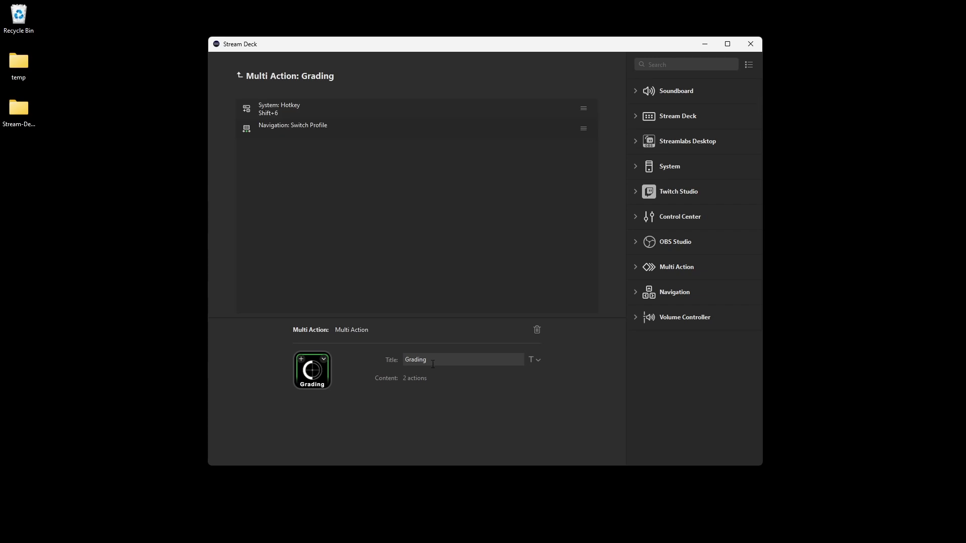
# Step: Examine the hotkey and Switch Profile settings inside the Grading key's Multi Action, and return to the profile's key layout
pyautogui.click(316, 109)
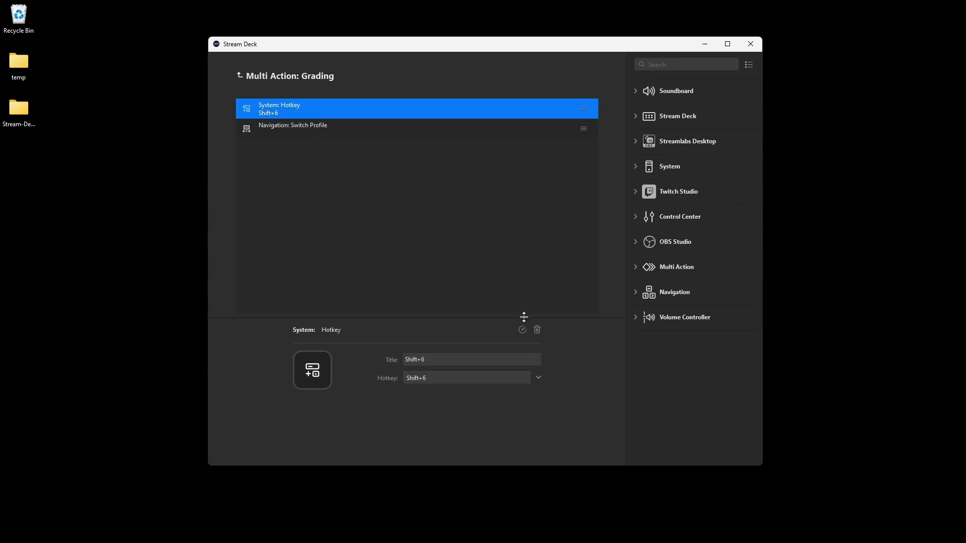
pyautogui.click(317, 129)
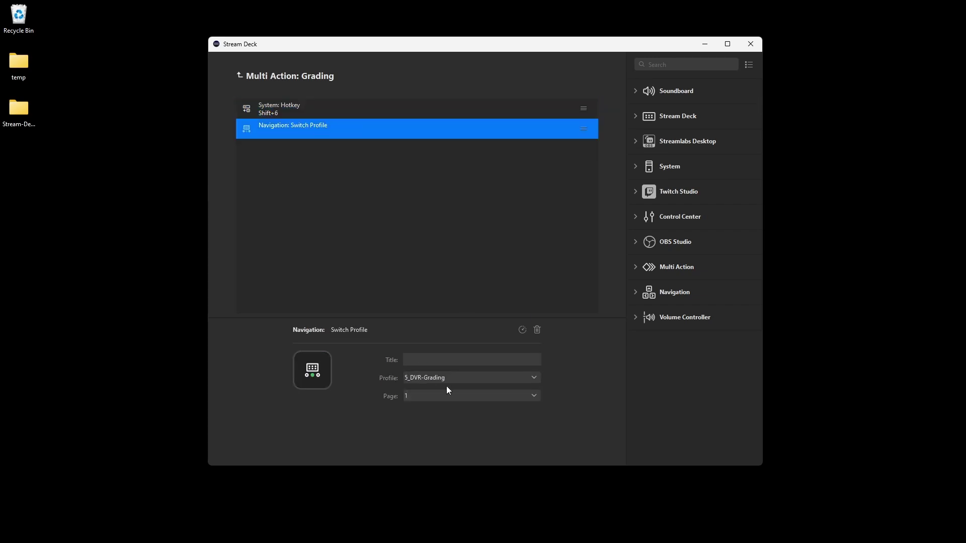
pyautogui.click(299, 110)
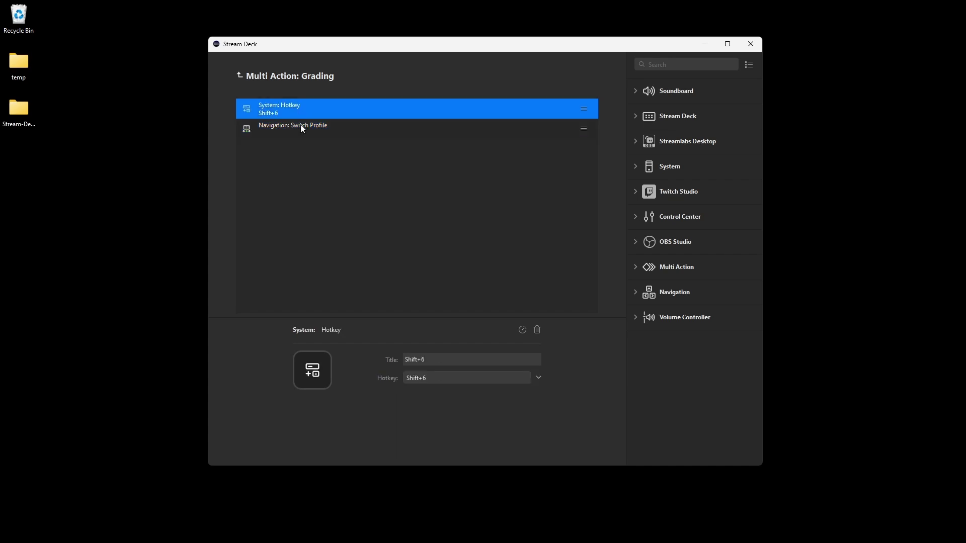
pyautogui.click(300, 129)
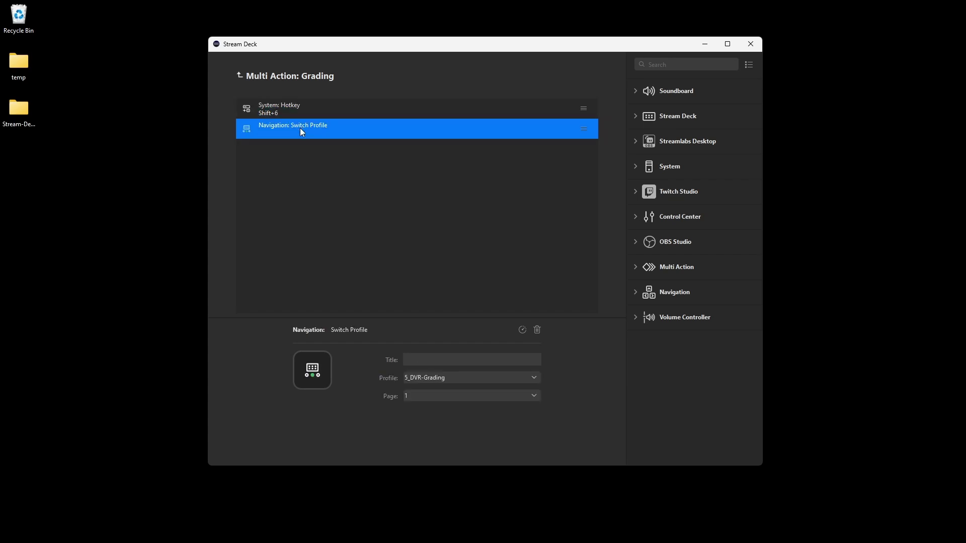
pyautogui.click(241, 75)
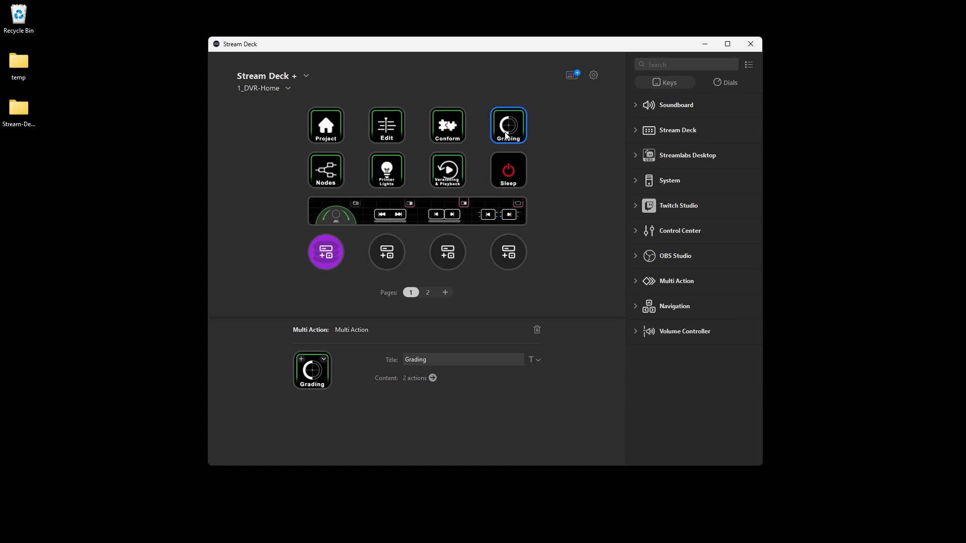
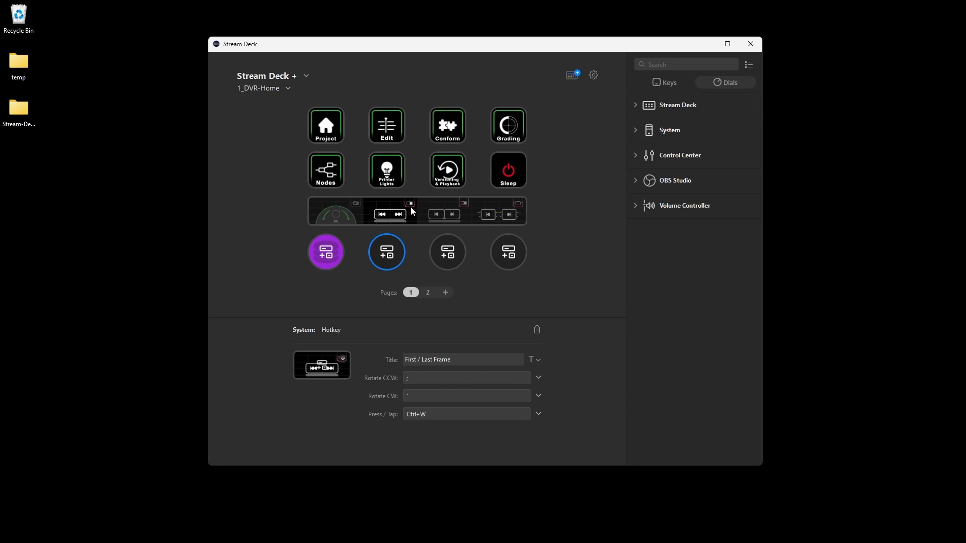
# Step: Inspect the JKL, Jog Second and Jog Frame hotkeys in the Jog Frame/Second dial stack, and return to the profile layout
pyautogui.click(331, 248)
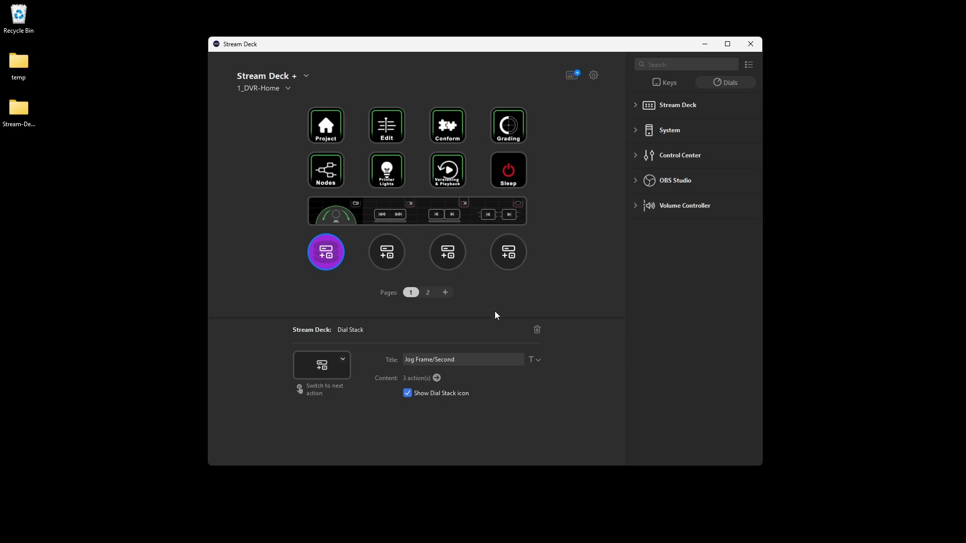
pyautogui.click(437, 377)
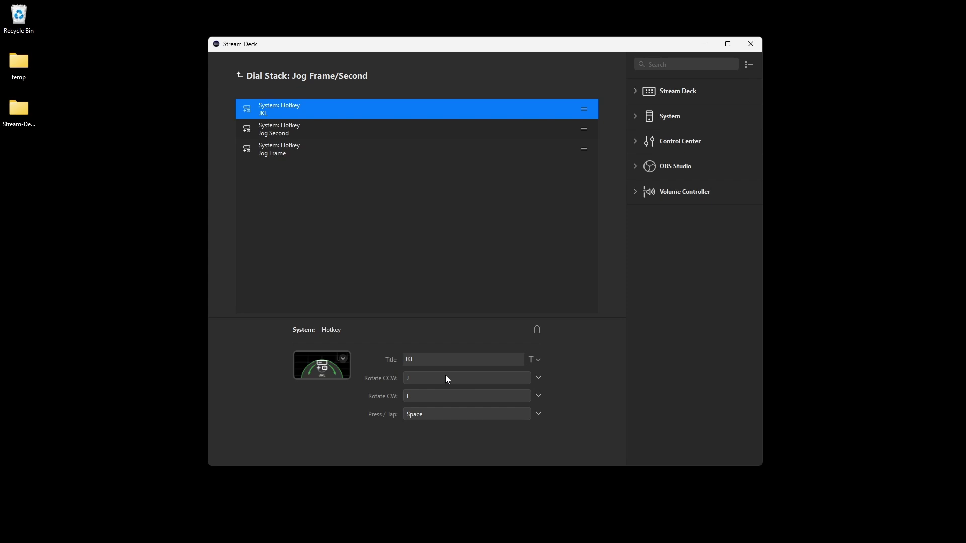
pyautogui.click(332, 131)
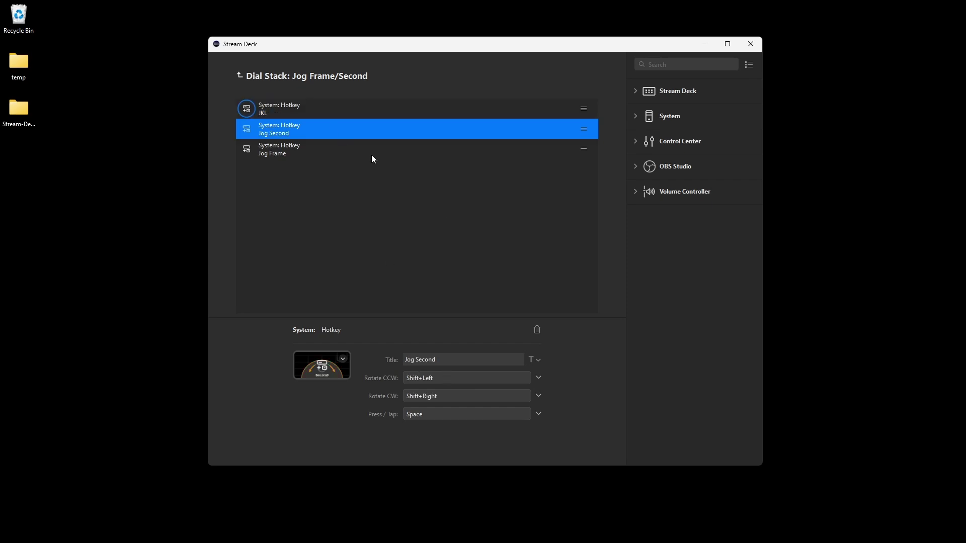
pyautogui.click(322, 151)
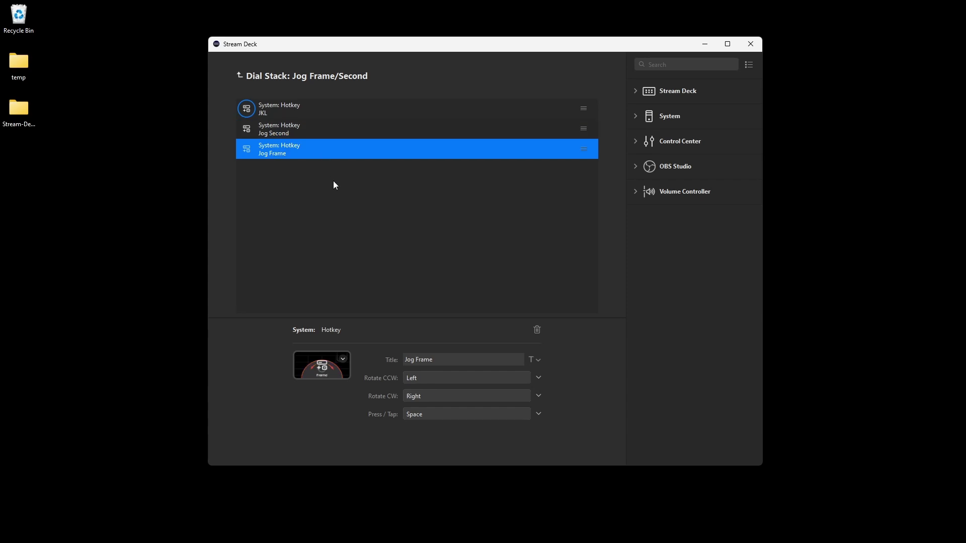
pyautogui.click(240, 75)
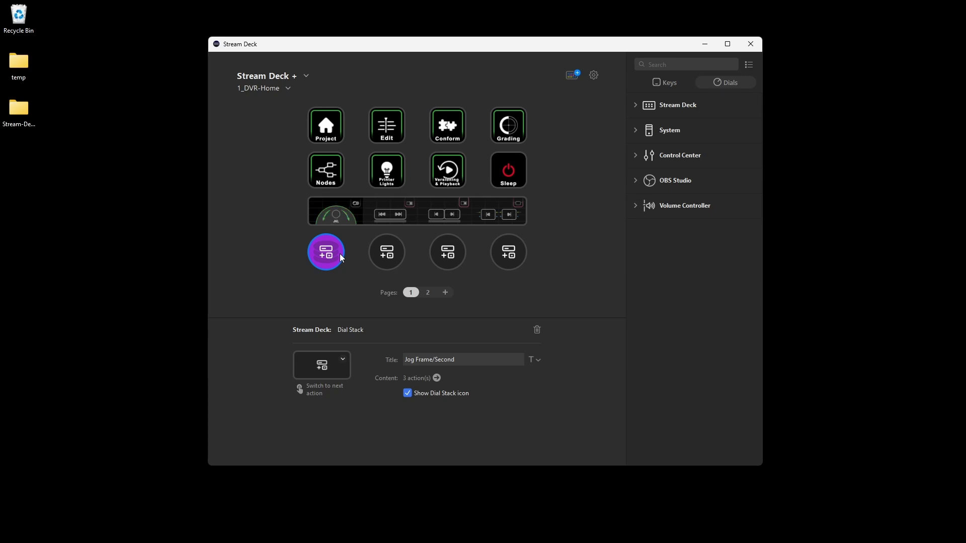
# Step: Switch to the 7_DVR-PrinterLights profile and inspect the Full Red, Half Red and Quarter Red hotkeys in the Red dial stack
pyautogui.doubleClick(398, 181)
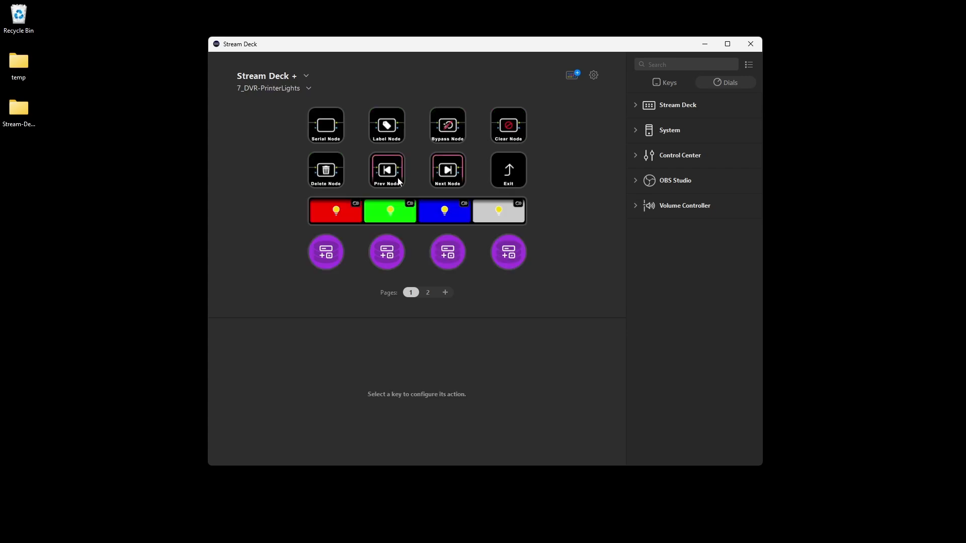
pyautogui.click(330, 254)
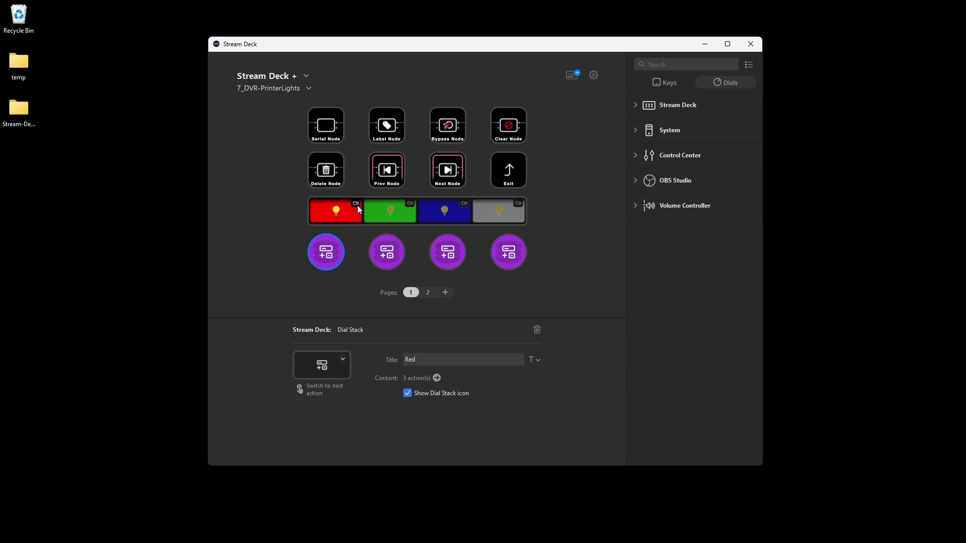
pyautogui.click(436, 378)
pyautogui.click(282, 111)
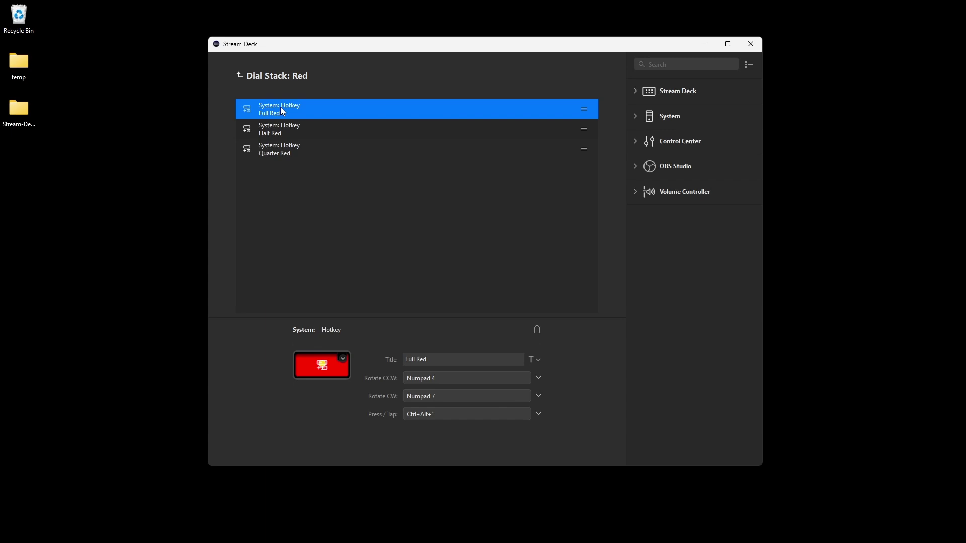
pyautogui.click(292, 130)
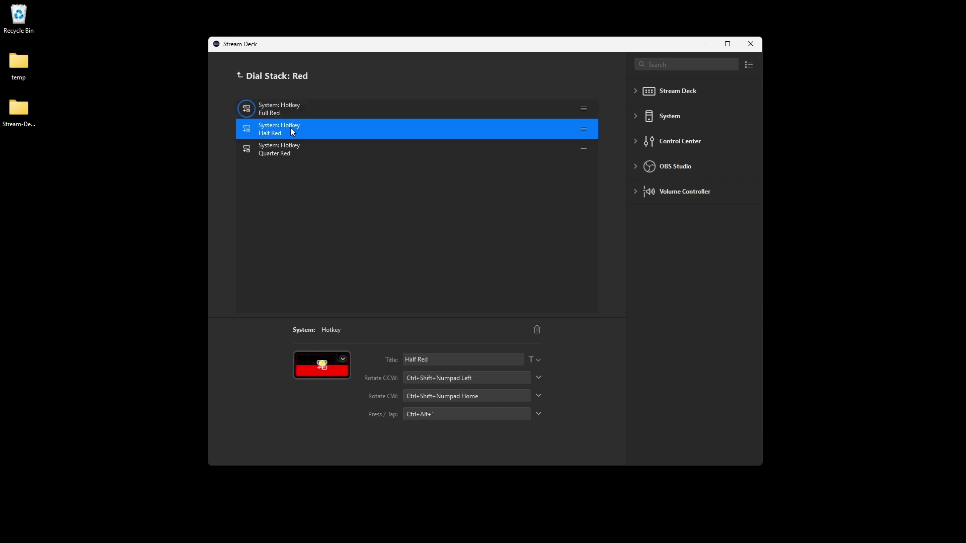
pyautogui.click(292, 149)
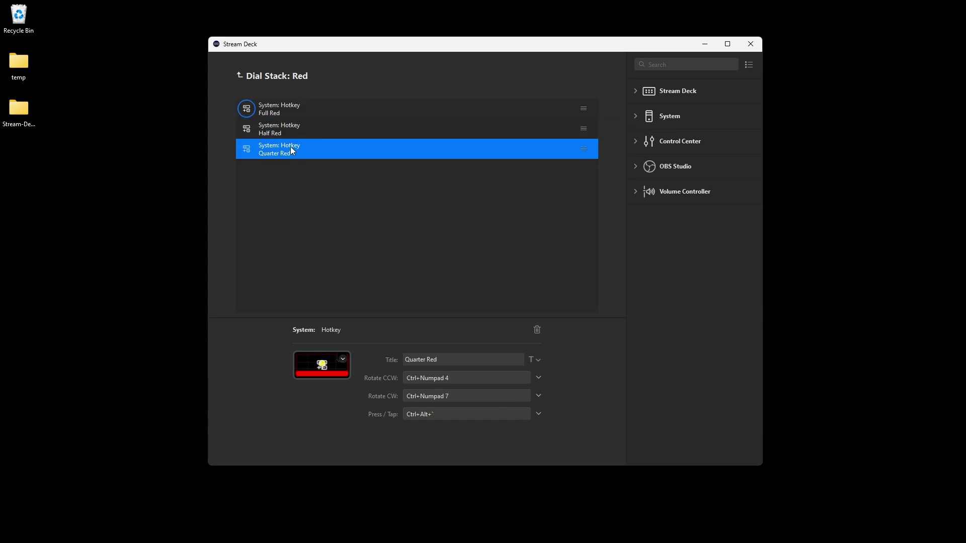
pyautogui.click(240, 75)
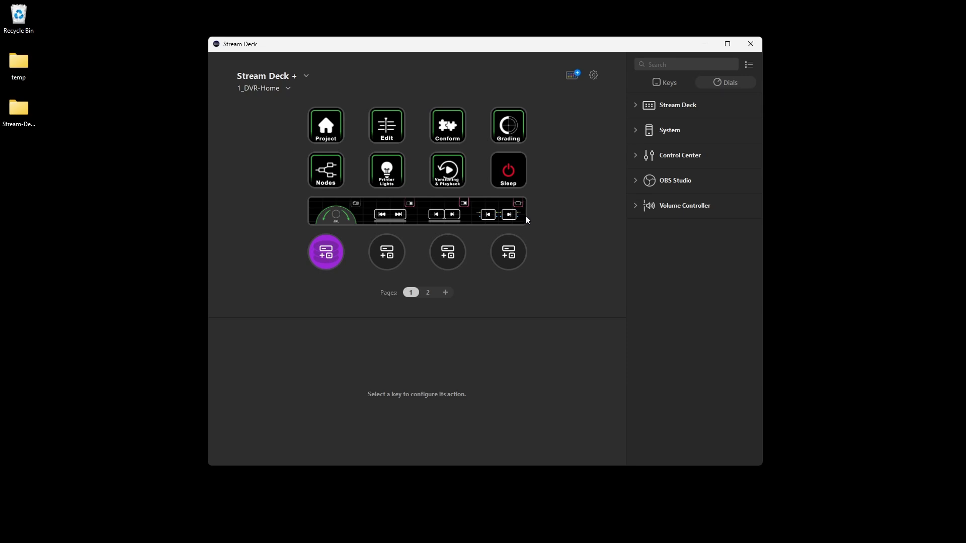
# Step: Delete all profiles from 1_DVR-Home through 8_DVR-Versioning_Playback in the profile preferences
pyautogui.click(593, 75)
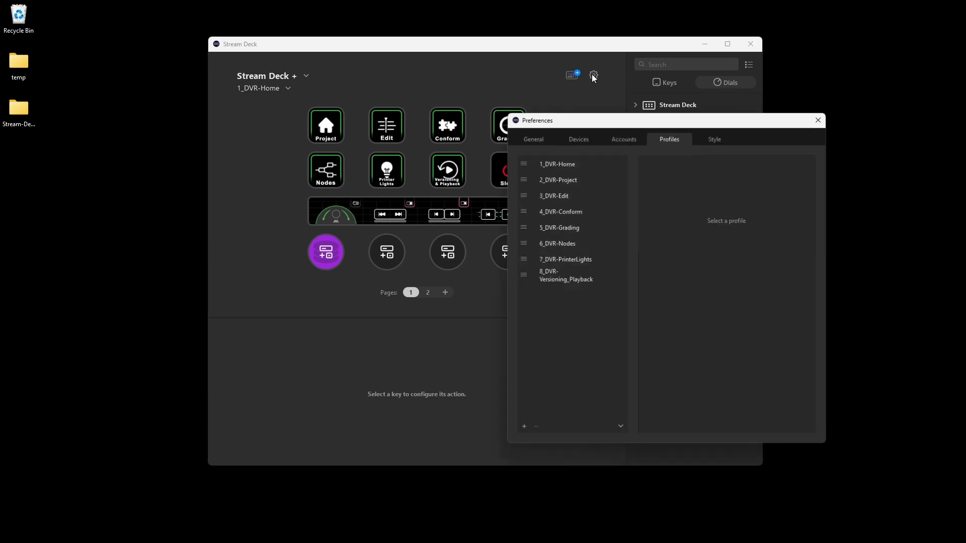
pyautogui.click(572, 168)
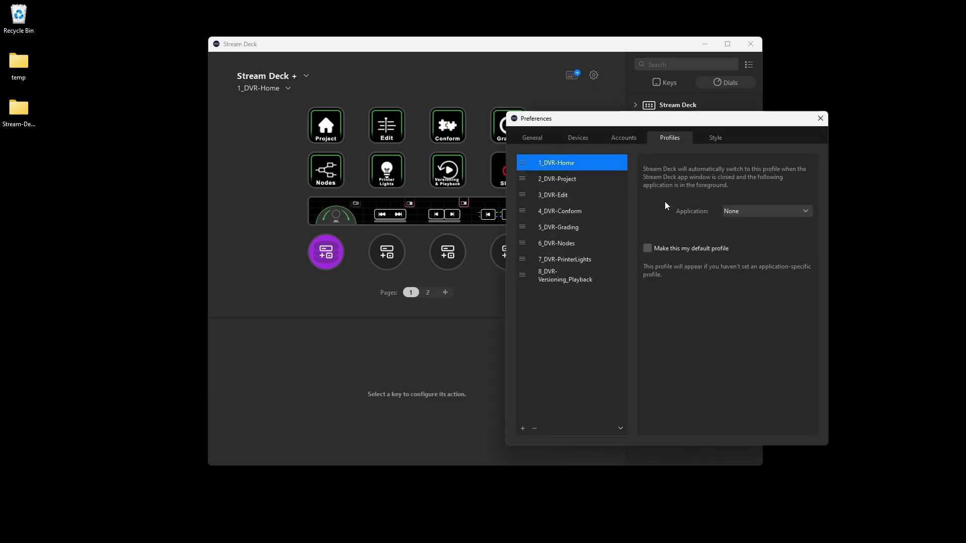
pyautogui.keyDown('shift'); pyautogui.click(581, 282); pyautogui.keyUp('shift')
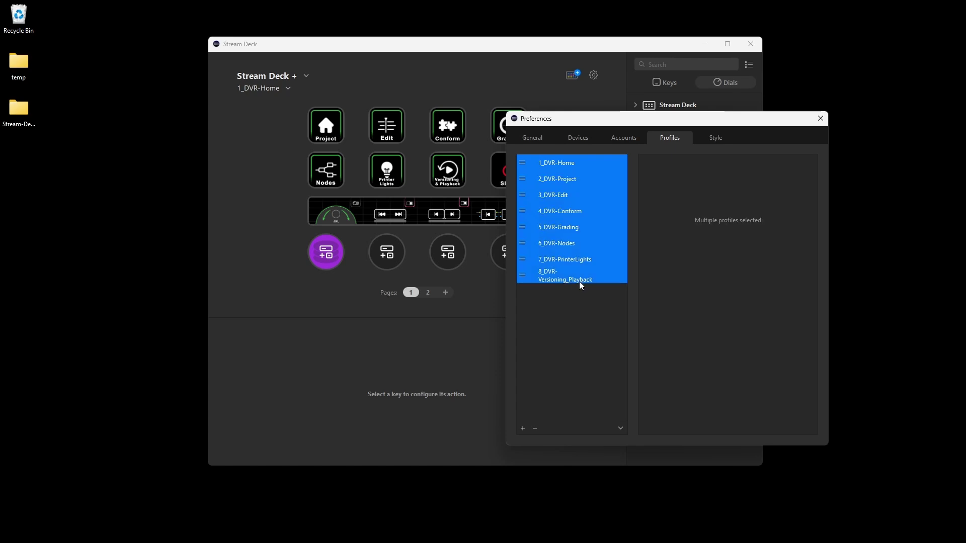
pyautogui.click(534, 428)
pyautogui.click(688, 303)
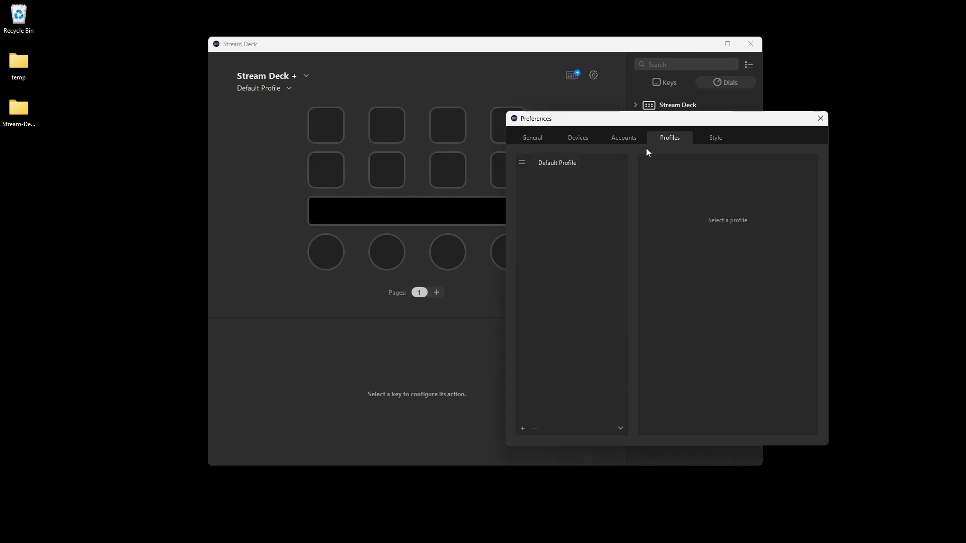
# Step: Import 1_DVR-Home_WindowsOS.streamDeckProfile from the streamdeck-profiles folder of Resolve-Colourist-Pack-Plus_WindowsOS_2023
pyautogui.moveTo(649, 119); pyautogui.dragTo(427, 93)
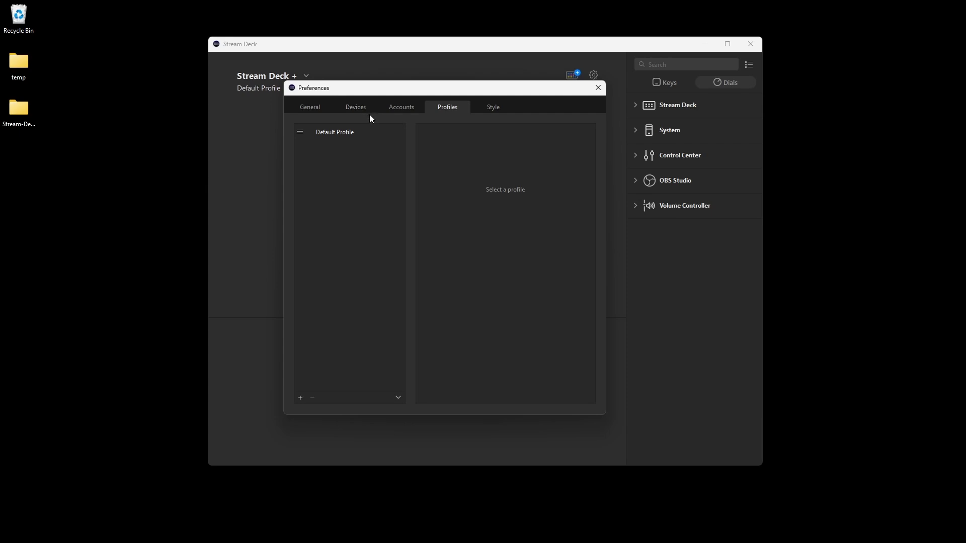
pyautogui.click(398, 397)
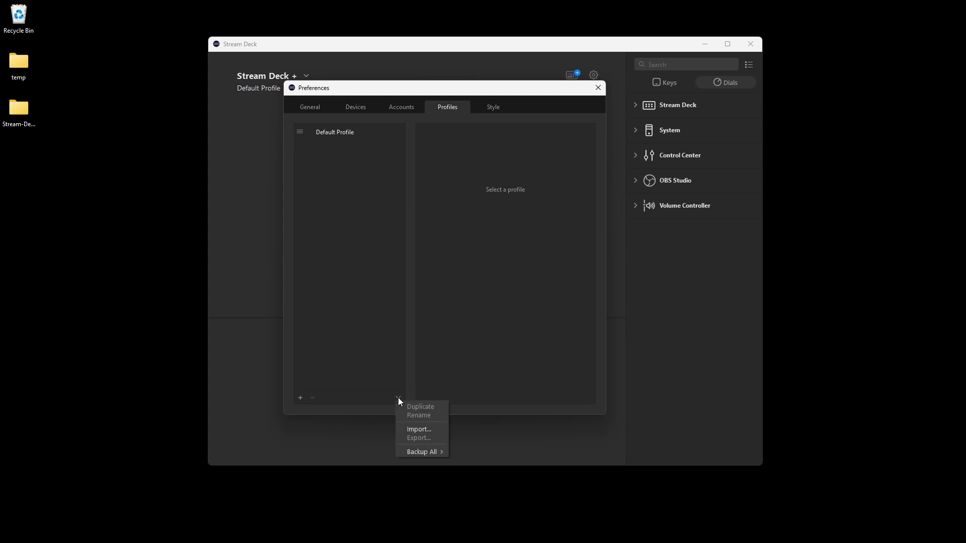
pyautogui.click(427, 433)
pyautogui.doubleClick(391, 181)
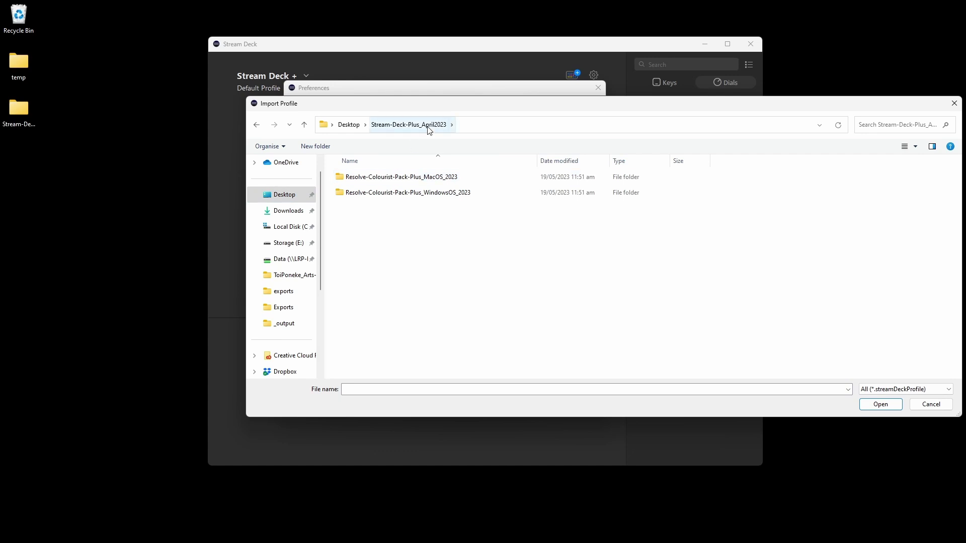
pyautogui.doubleClick(479, 197)
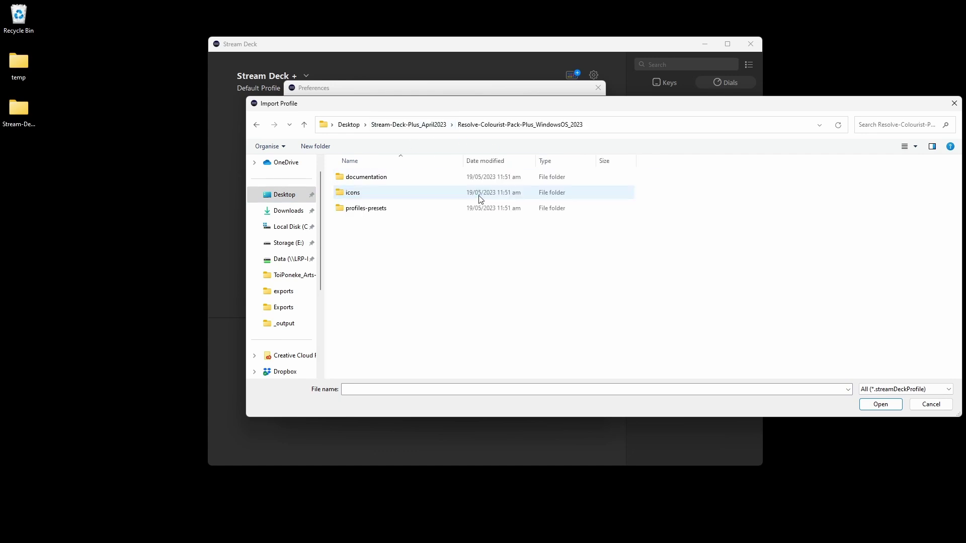
pyautogui.doubleClick(436, 208)
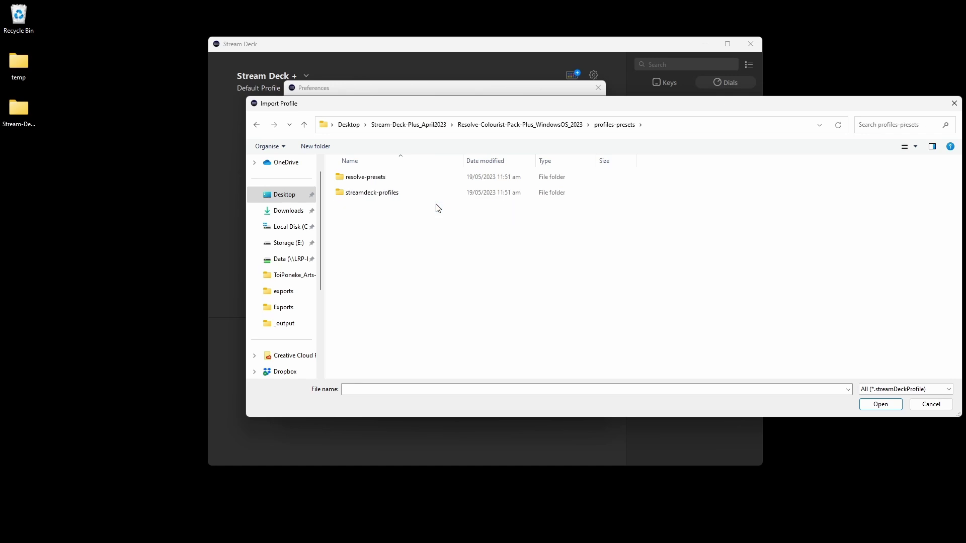
pyautogui.doubleClick(375, 194)
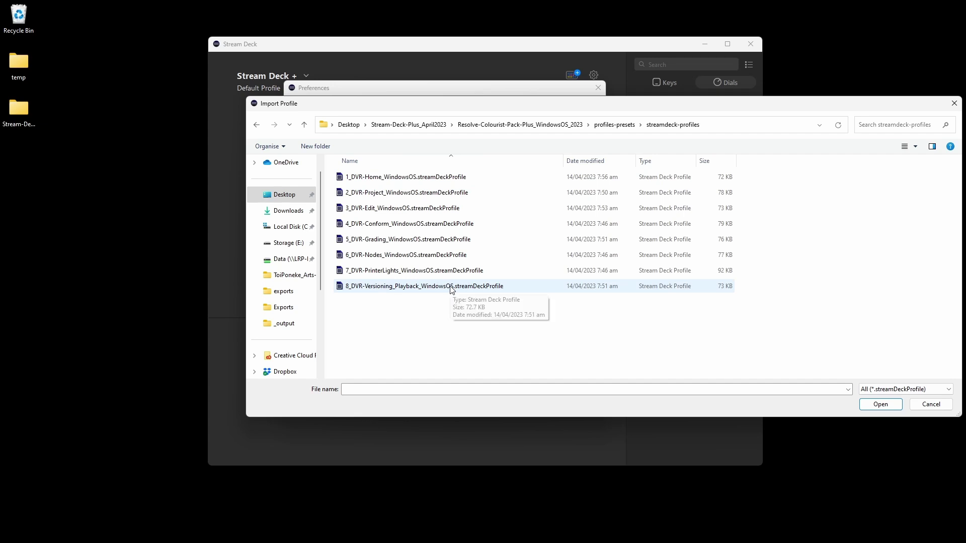
pyautogui.click(433, 178)
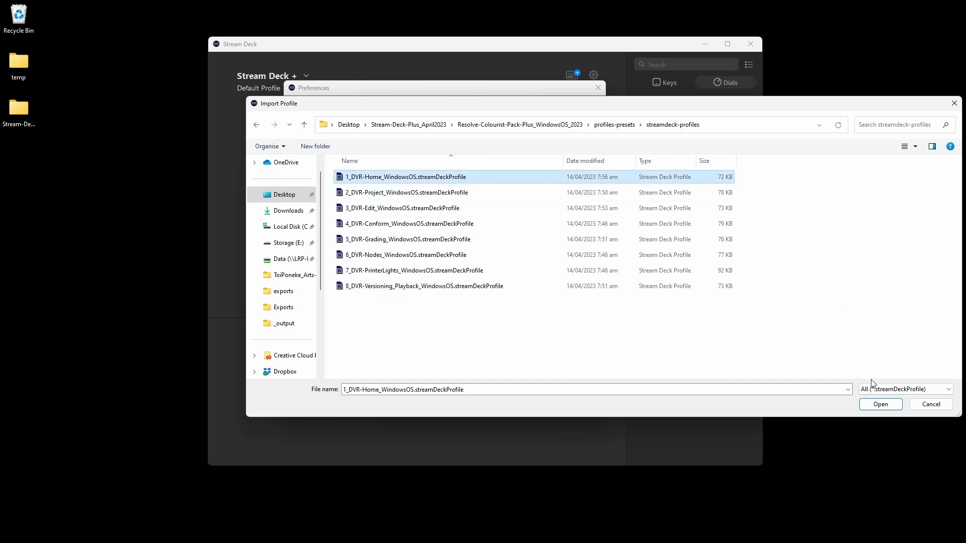
pyautogui.click(879, 404)
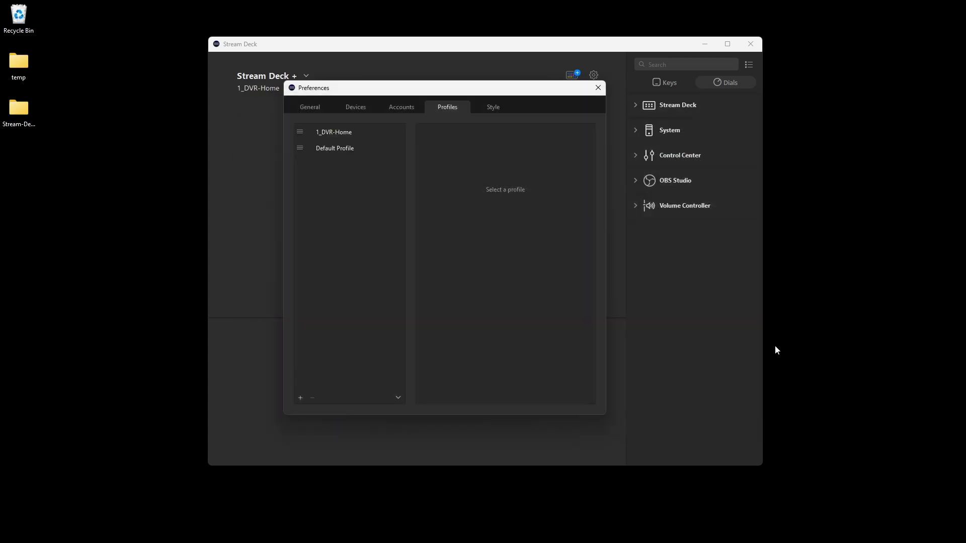
# Step: Delete the Default Profile from the profile list
pyautogui.click(355, 148)
pyautogui.rightClick(345, 147)
pyautogui.click(367, 168)
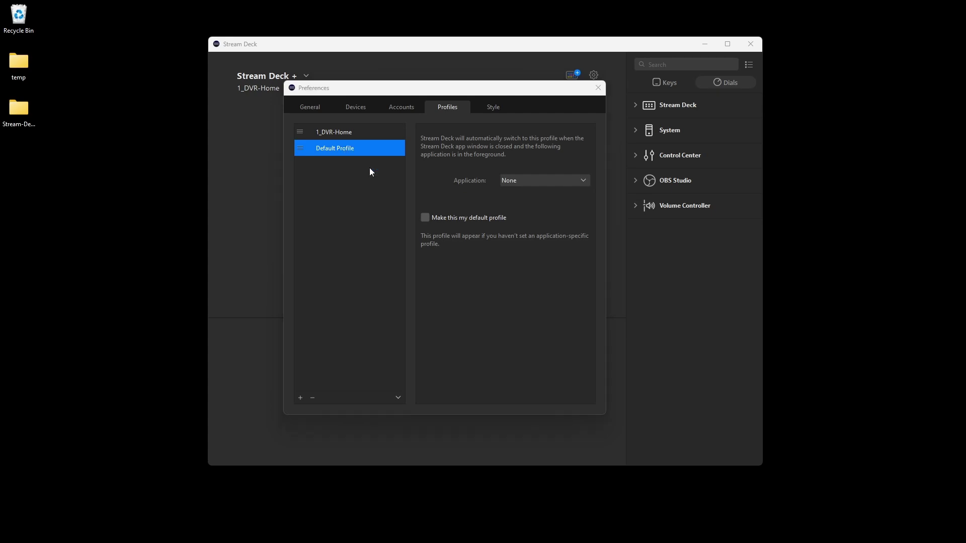
pyautogui.click(478, 273)
# Step: Import the 2_DVR-Project_WindowsOS and 3_DVR-Edit_WindowsOS profiles from the streamdeck-profiles folder
pyautogui.click(399, 399)
pyautogui.click(426, 422)
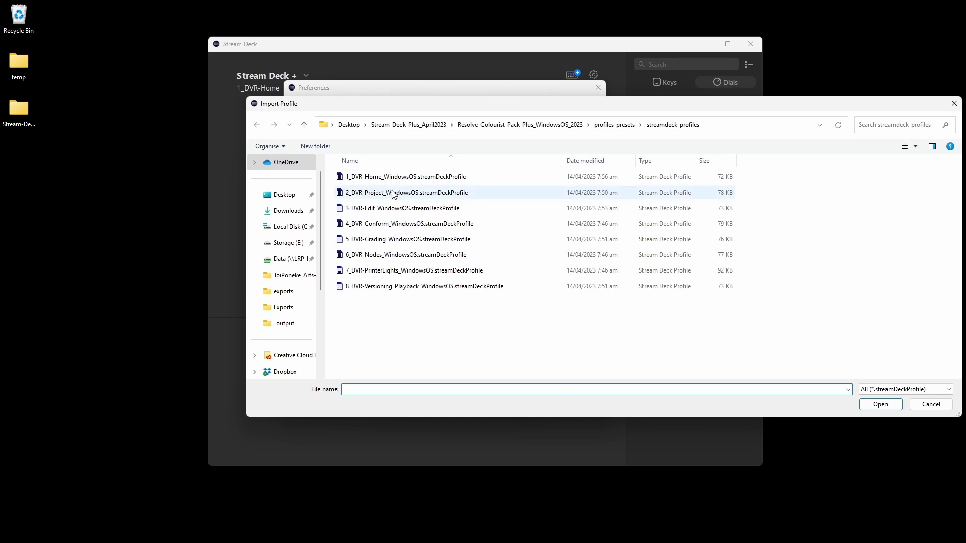
pyautogui.doubleClick(393, 194)
pyautogui.click(398, 397)
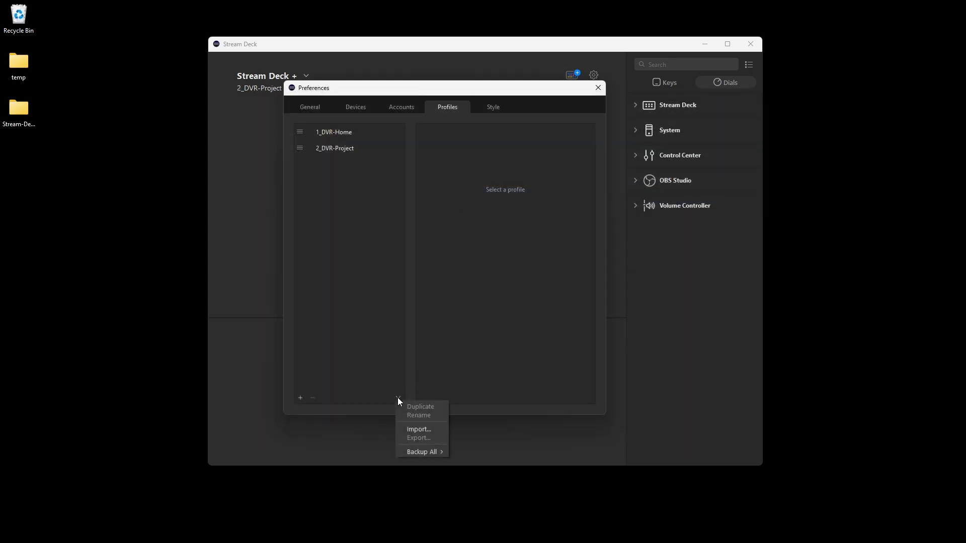
pyautogui.click(428, 428)
pyautogui.doubleClick(376, 208)
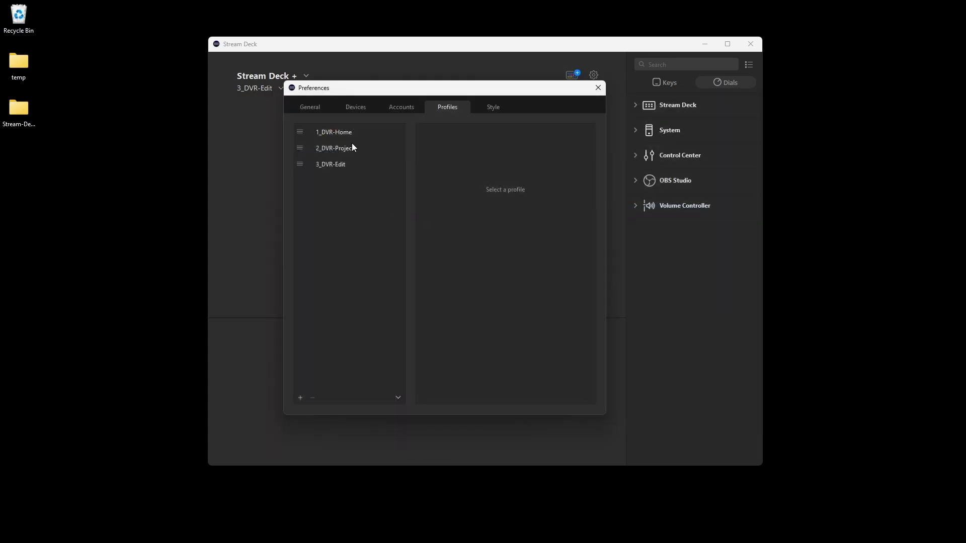
# Step: Close the preferences and switch the active profile to 1_DVR-Home
pyautogui.click(598, 87)
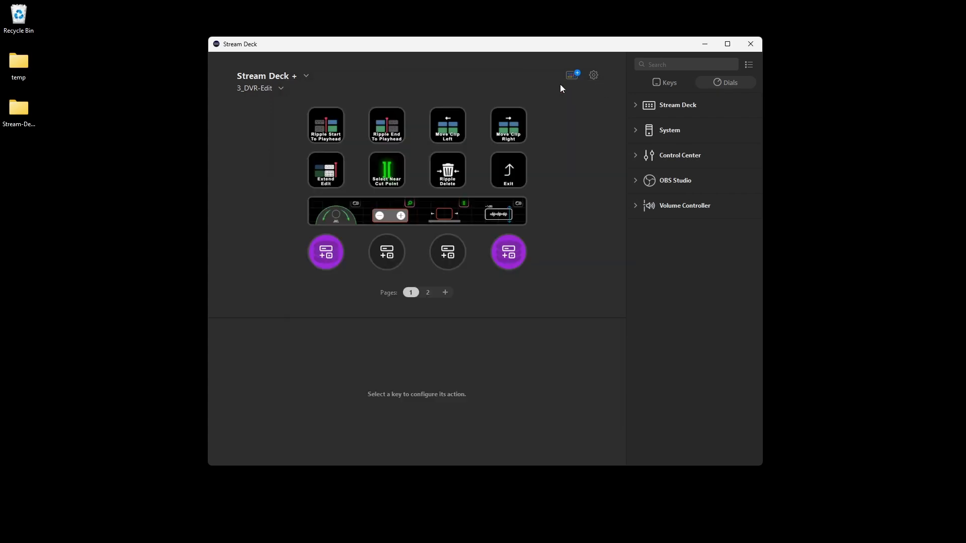
pyautogui.click(269, 86)
pyautogui.click(278, 109)
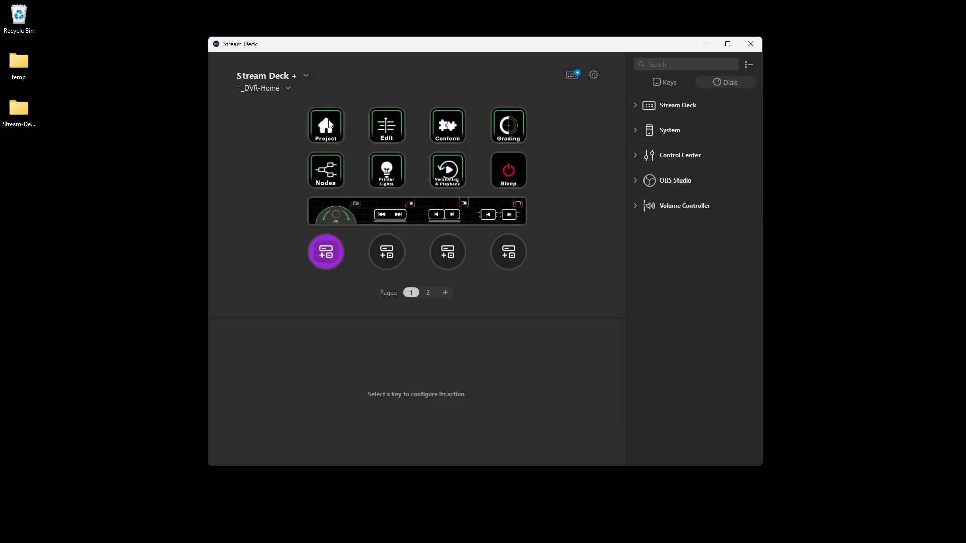
# Step: Set the Project key in 1_DVR-Home to switch to the 2_DVR-Project profile
pyautogui.click(327, 122)
pyautogui.click(415, 377)
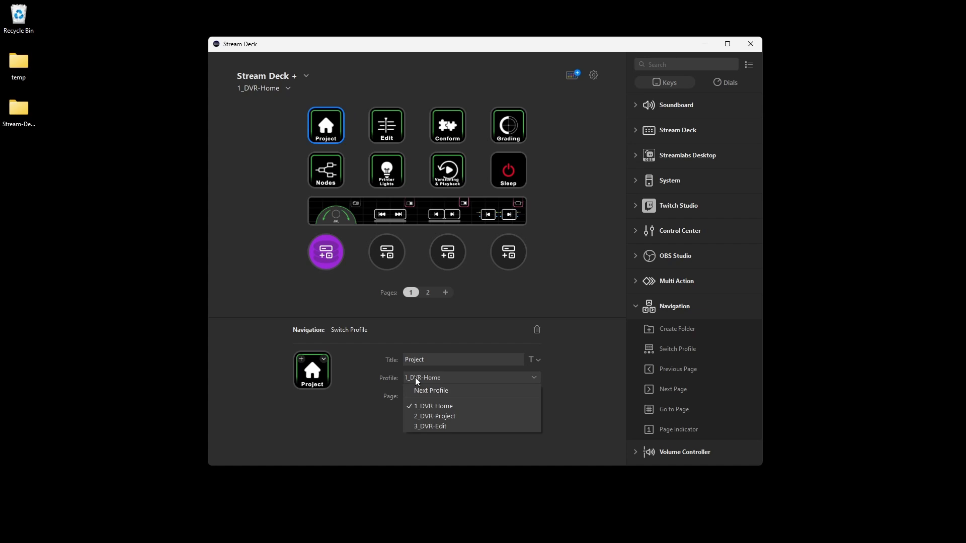
pyautogui.click(435, 407)
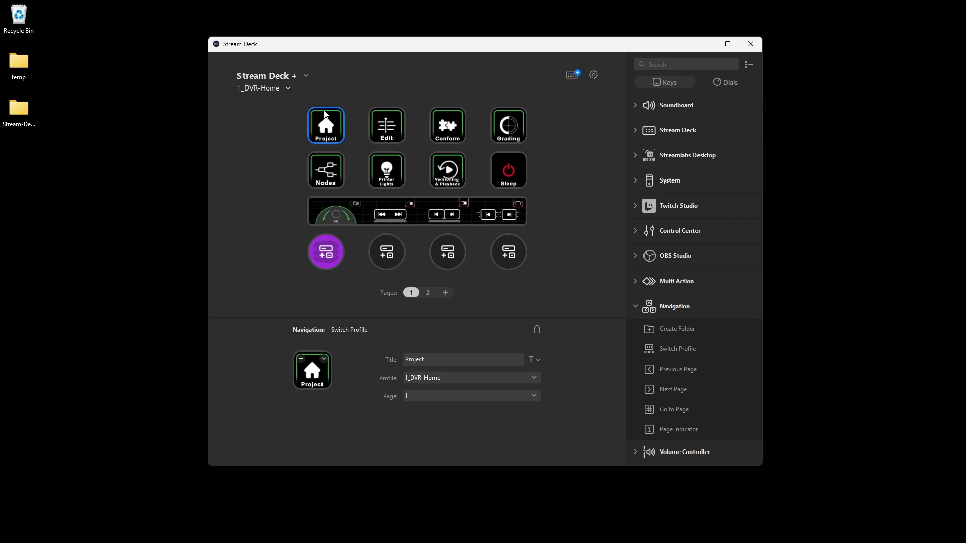
pyautogui.click(424, 376)
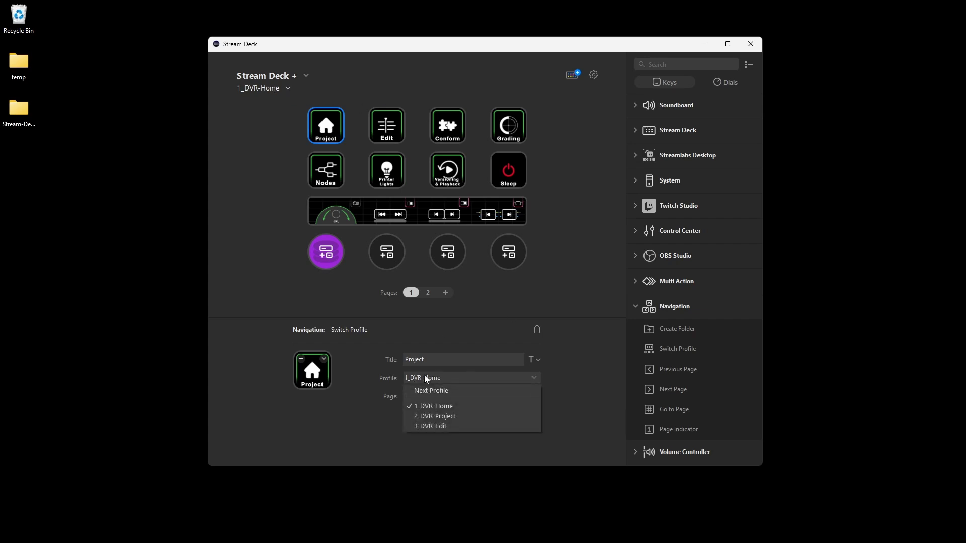
pyautogui.click(462, 416)
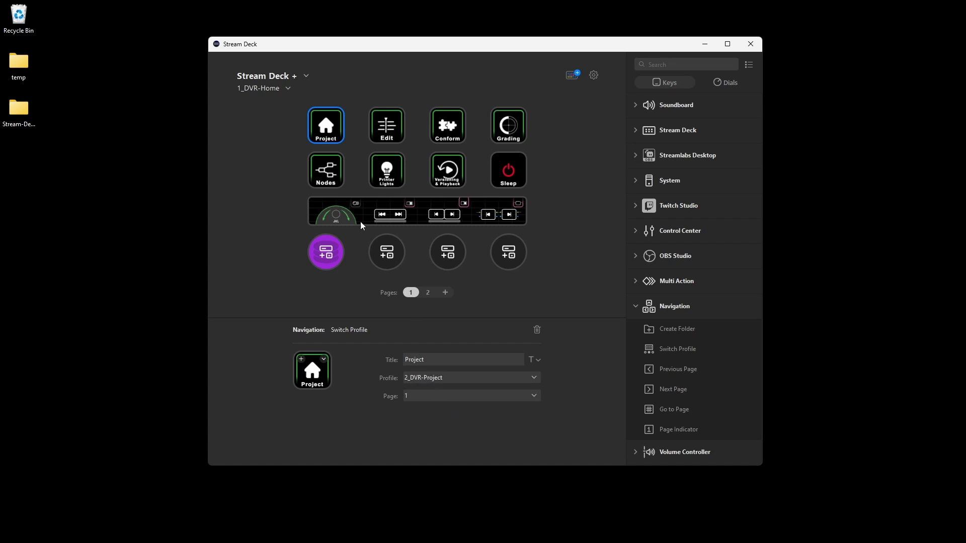
# Step: Open the 2_DVR-Project profile through the Project key and relink page 1's Exit key to 1_DVR-Home
pyautogui.doubleClick(333, 139)
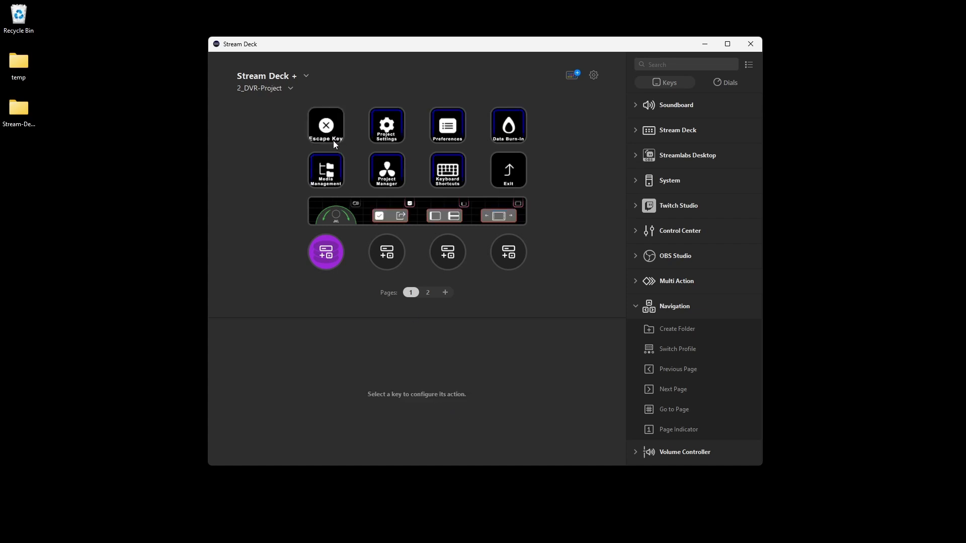
pyautogui.click(512, 171)
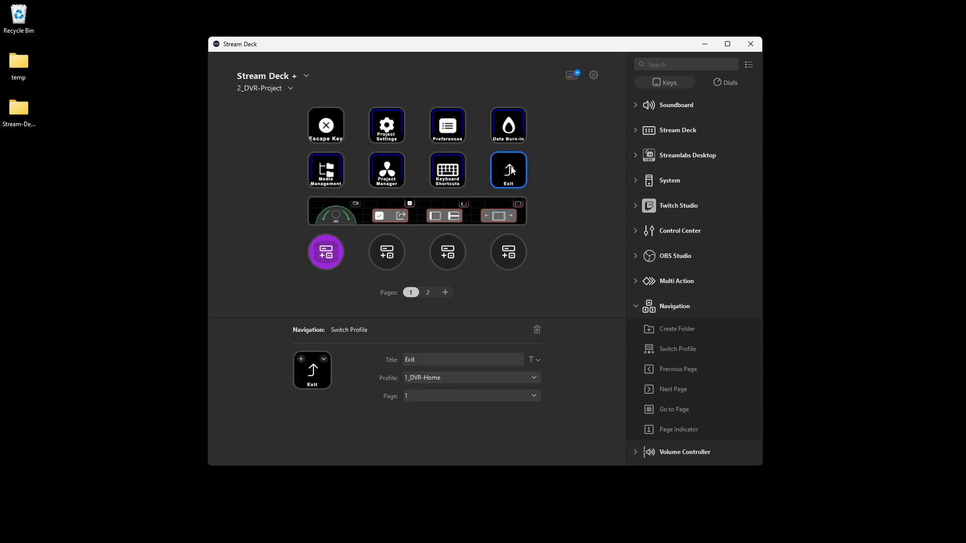
pyautogui.click(482, 378)
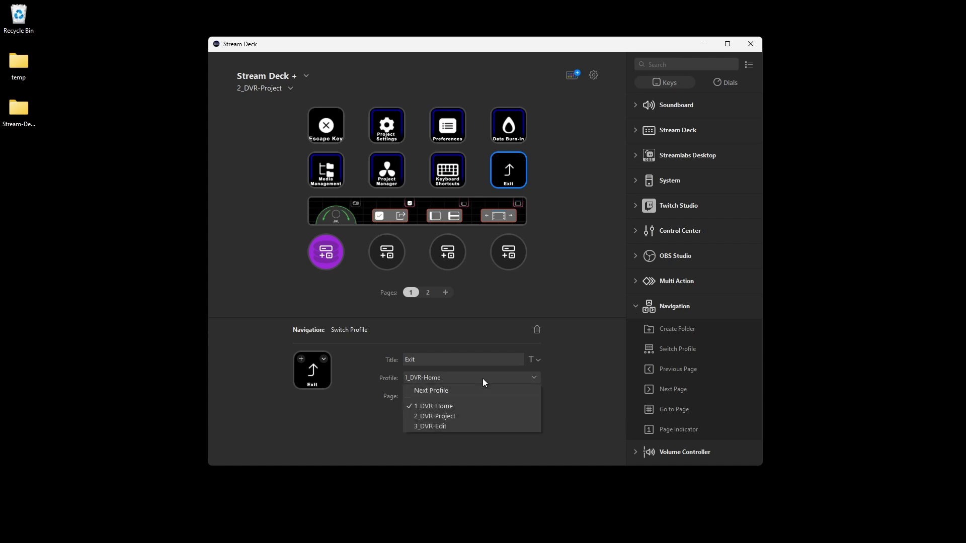
pyautogui.click(448, 408)
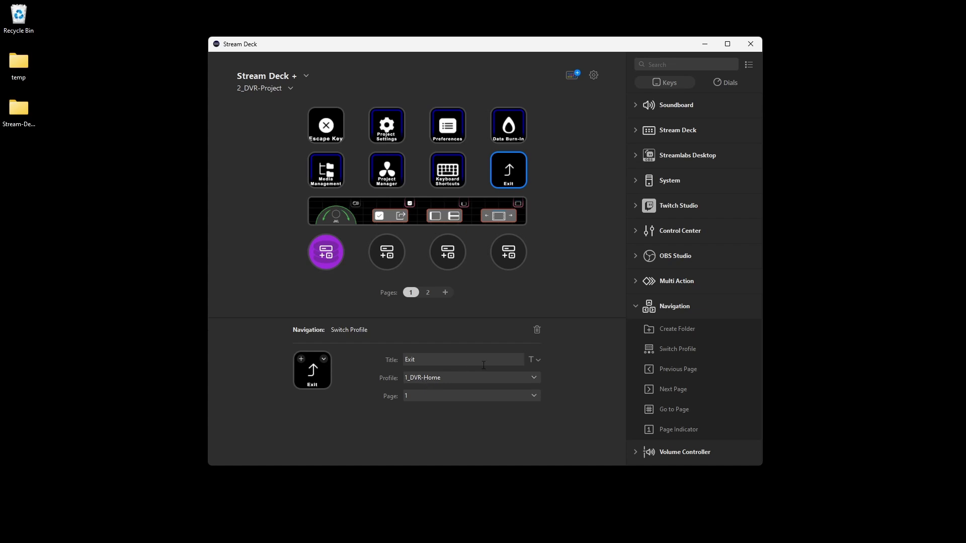
pyautogui.click(463, 377)
pyautogui.click(448, 406)
# Step: Relink the Exit key on page 2 of the 2_DVR-Project profile to 1_DVR-Home
pyautogui.click(428, 292)
pyautogui.click(509, 170)
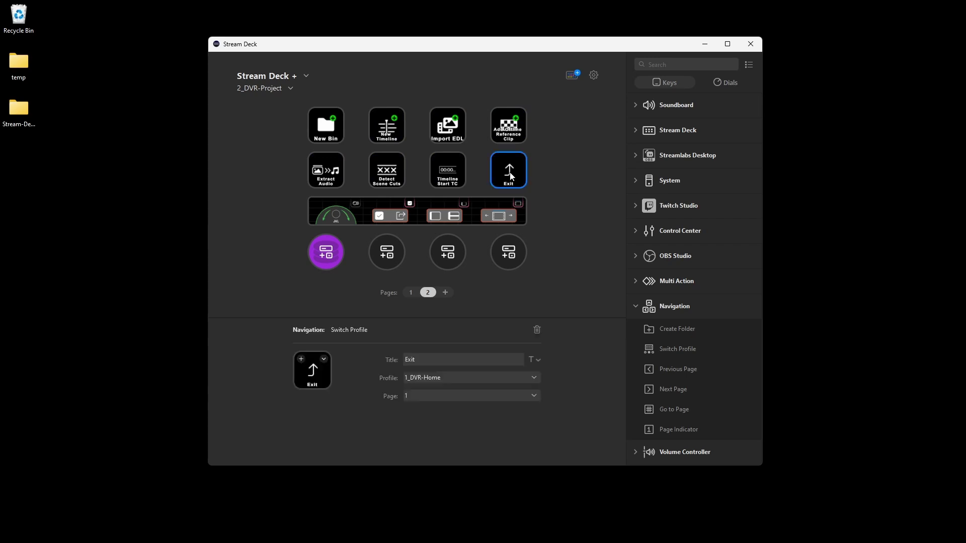
pyautogui.click(481, 377)
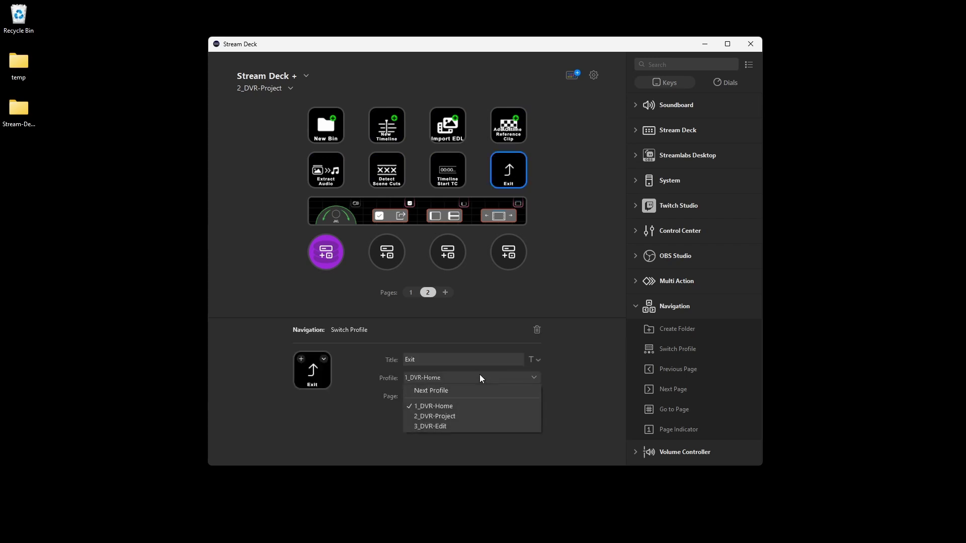
pyautogui.click(452, 404)
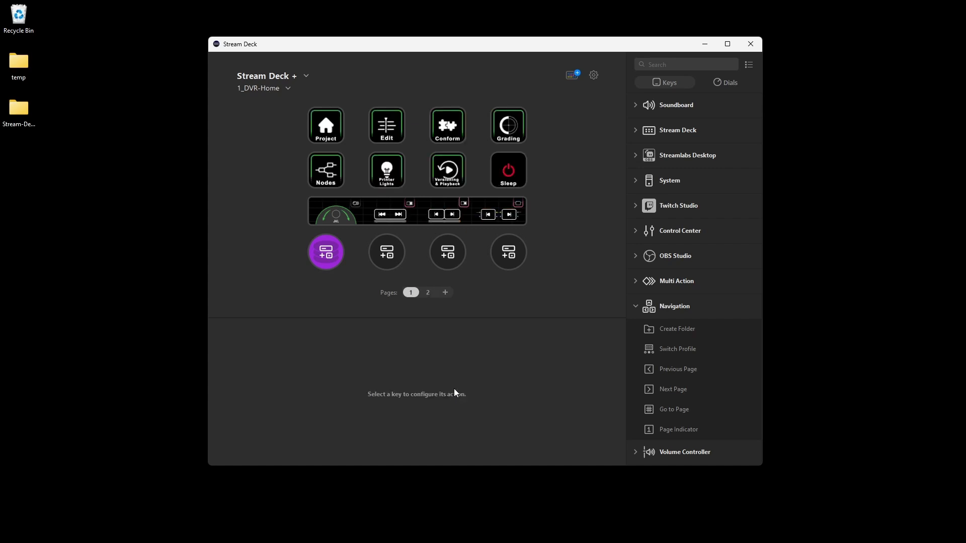
# Step: Set the Switch Profile action inside the Edit key's multi action to 3_DVR-Edit and return to the key layout
pyautogui.click(392, 126)
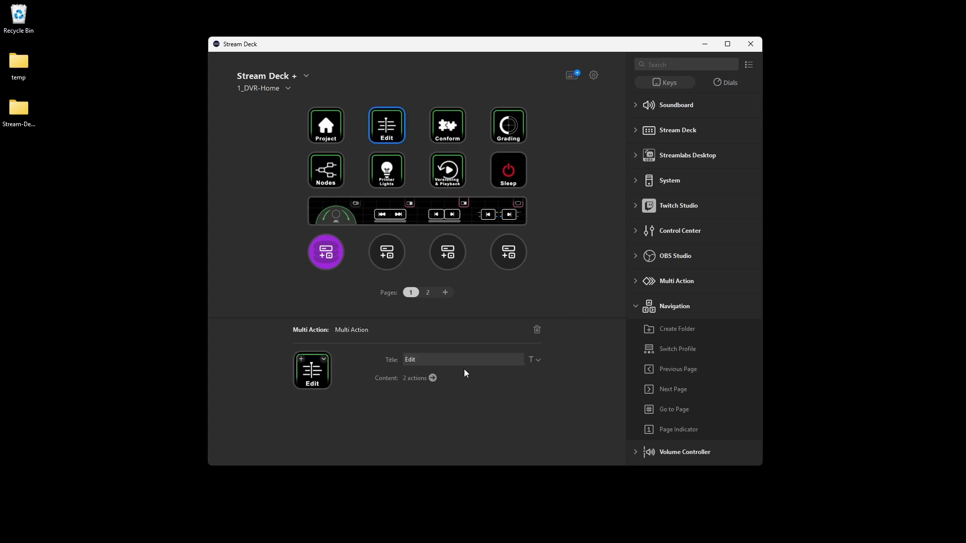
pyautogui.click(432, 378)
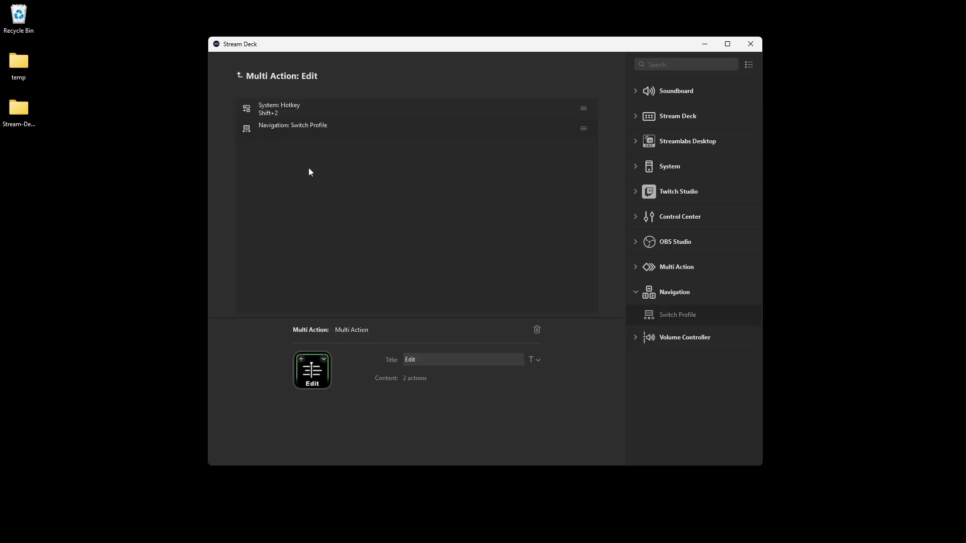
pyautogui.click(303, 126)
pyautogui.click(426, 377)
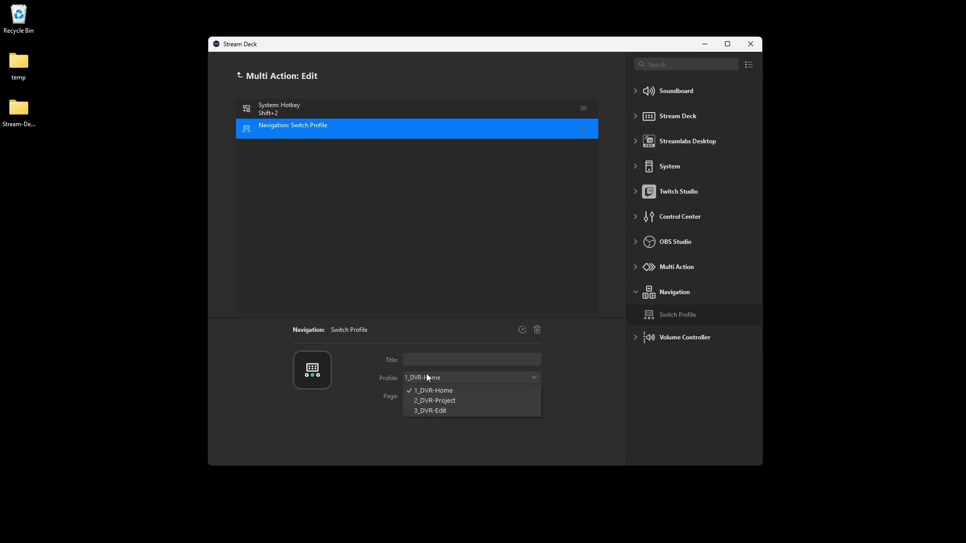
pyautogui.click(443, 407)
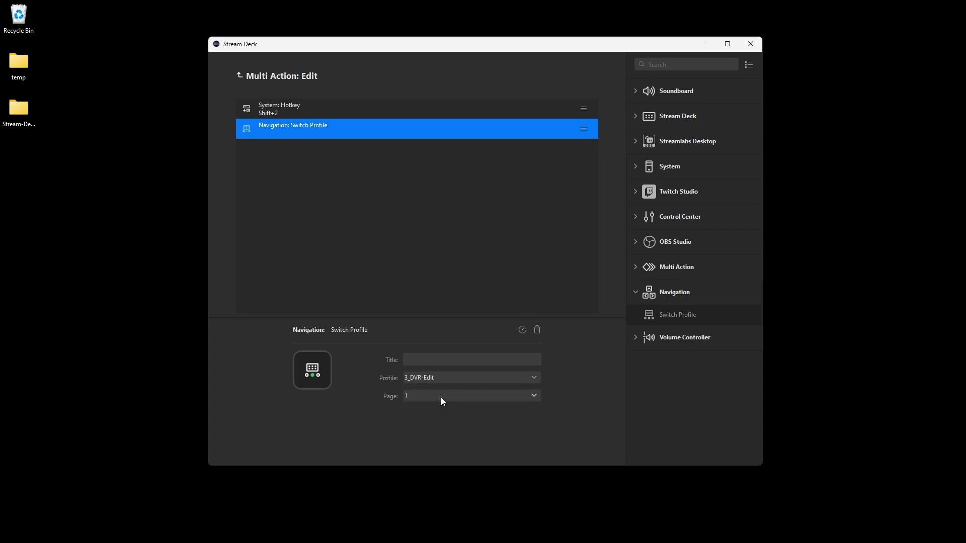
pyautogui.click(240, 75)
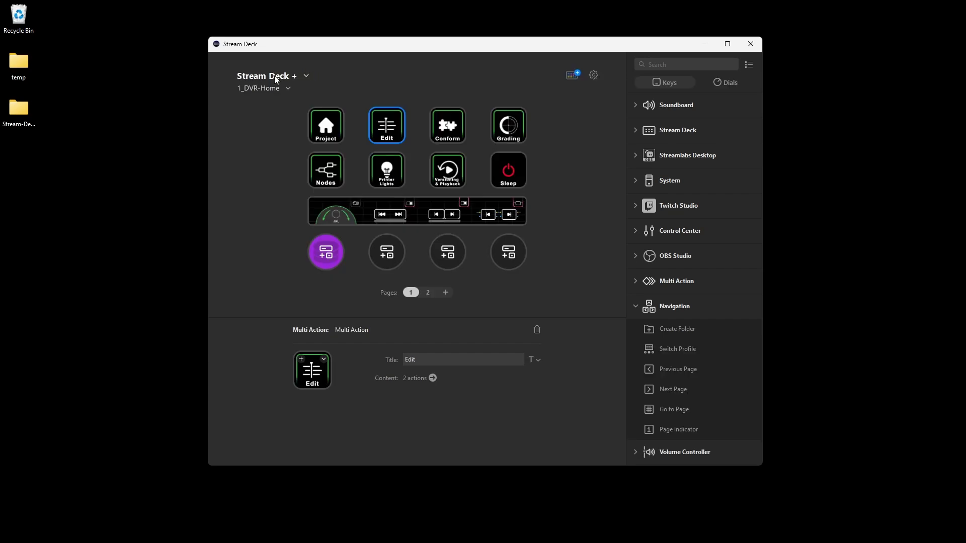
# Step: Open the 3_DVR-Edit profile through the Edit key and relink page 1's Exit key to 1_DVR-Home
pyautogui.doubleClick(383, 126)
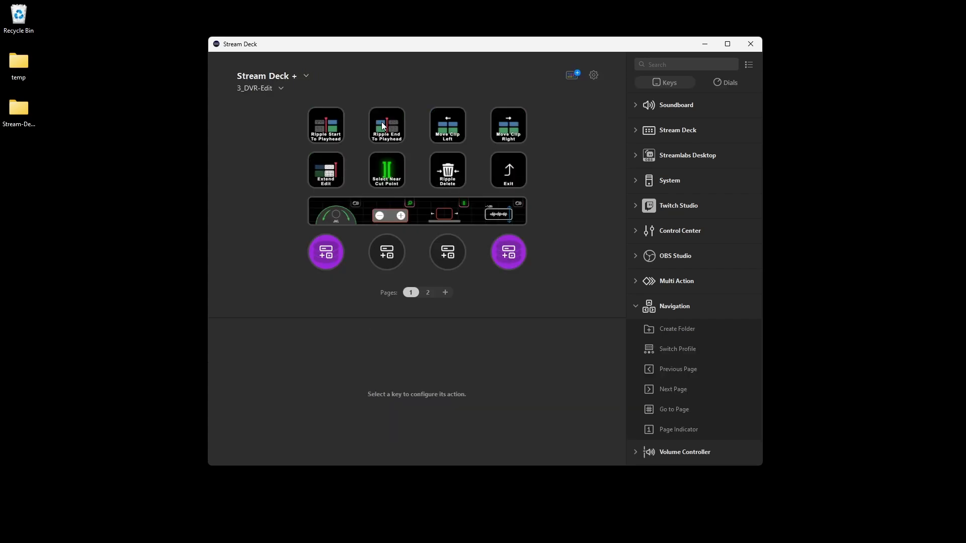
pyautogui.click(508, 169)
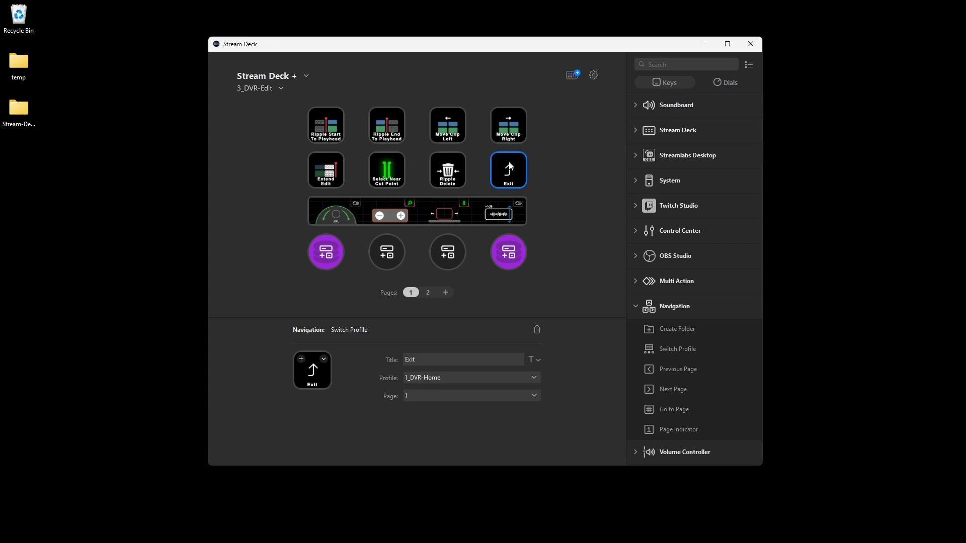
pyautogui.click(452, 378)
pyautogui.click(438, 405)
# Step: Relink the Exit key on page 2 of the 3_DVR-Edit profile to 1_DVR-Home
pyautogui.click(427, 293)
pyautogui.click(505, 182)
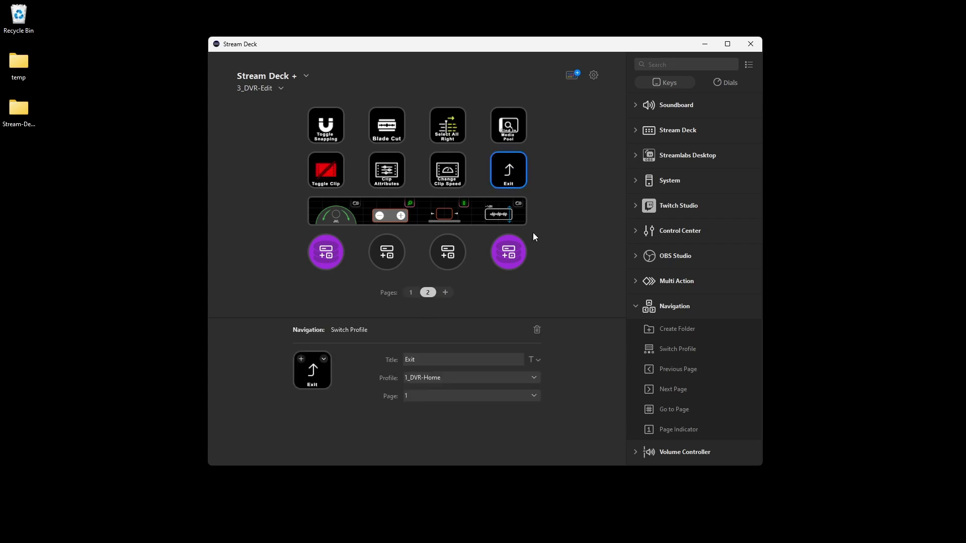
pyautogui.click(443, 376)
pyautogui.click(436, 406)
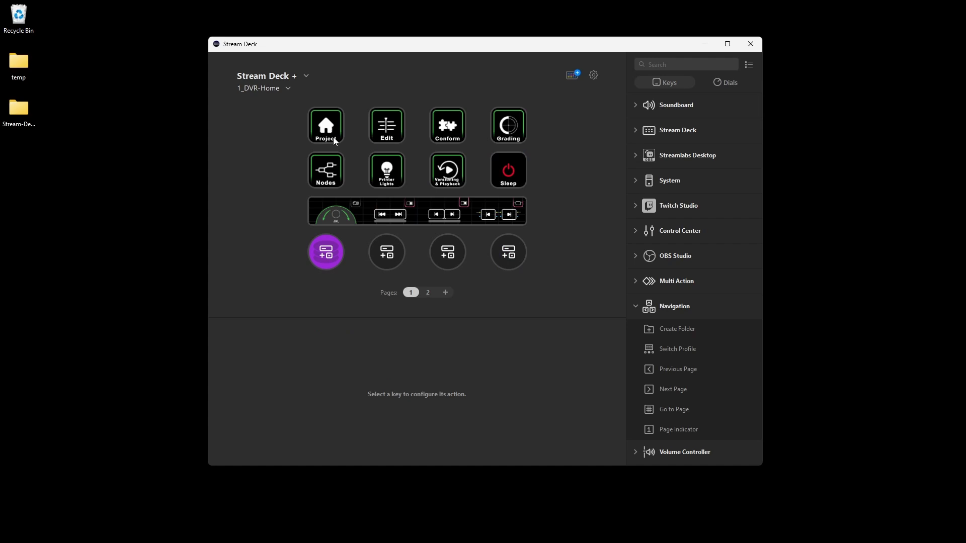
# Step: Review the profile files available for import in the streamdeck-profiles folder and cancel the import
pyautogui.click(594, 74)
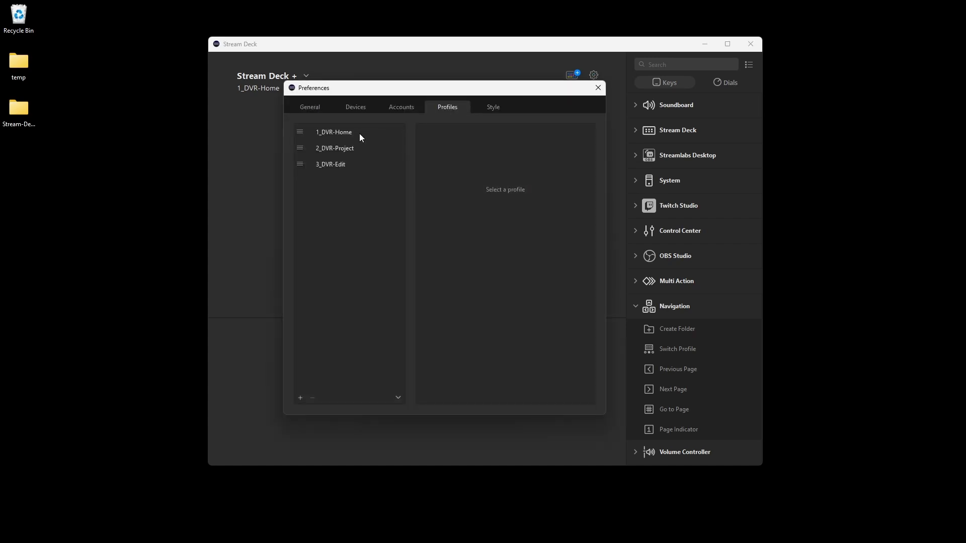
pyautogui.click(396, 397)
pyautogui.click(414, 427)
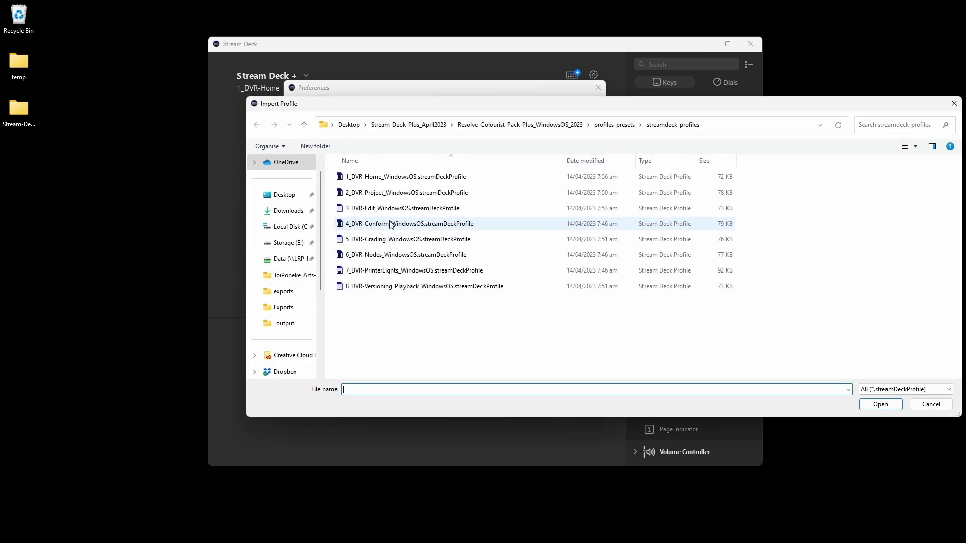
pyautogui.click(933, 408)
# Step: Restore the profiles from the pack's backup file and close the preferences
pyautogui.click(397, 398)
pyautogui.moveTo(434, 451)
pyautogui.click(471, 460)
pyautogui.doubleClick(437, 177)
pyautogui.click(534, 273)
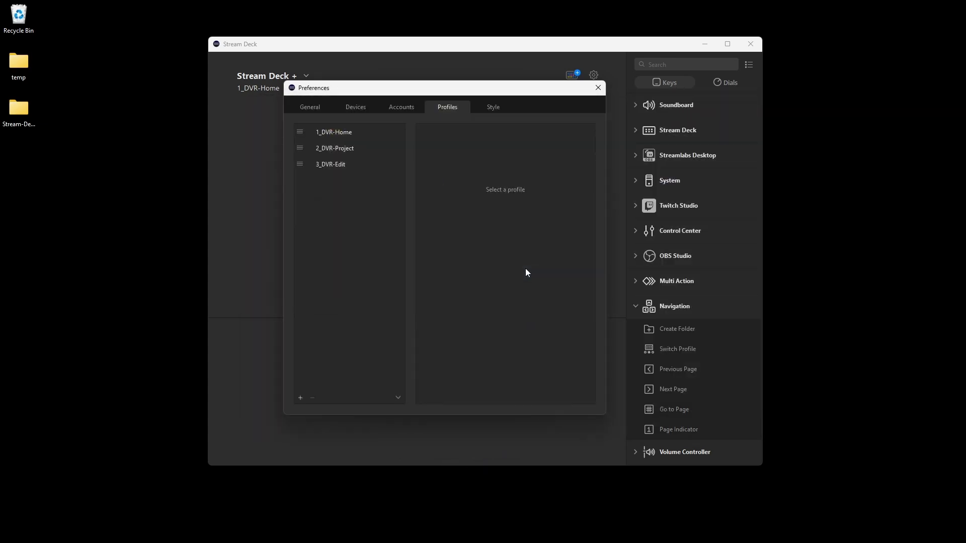
pyautogui.click(599, 88)
# Step: Hide the titles on the Project and Edit keys of the 1_DVR-Home profile
pyautogui.click(338, 115)
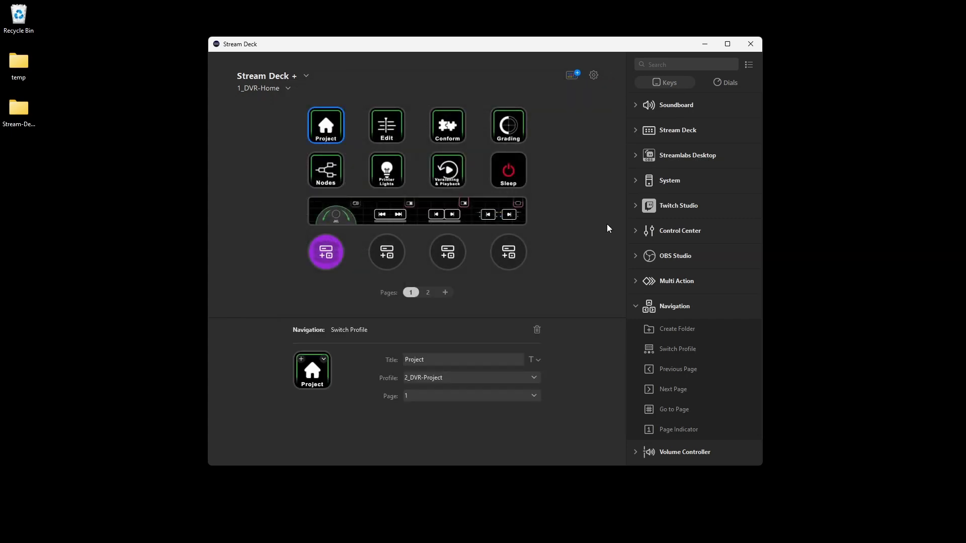
pyautogui.click(538, 360)
pyautogui.click(472, 388)
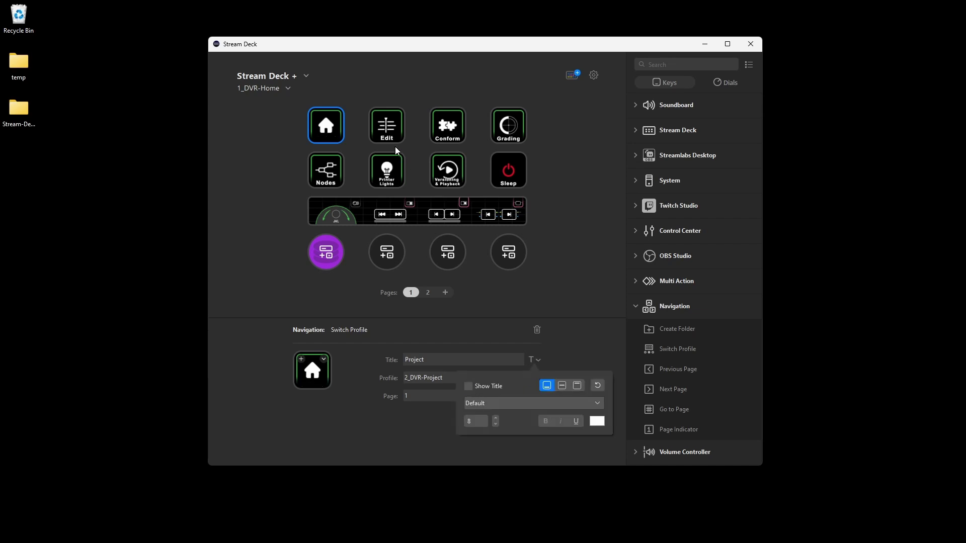
pyautogui.click(393, 140)
pyautogui.click(537, 360)
pyautogui.click(474, 385)
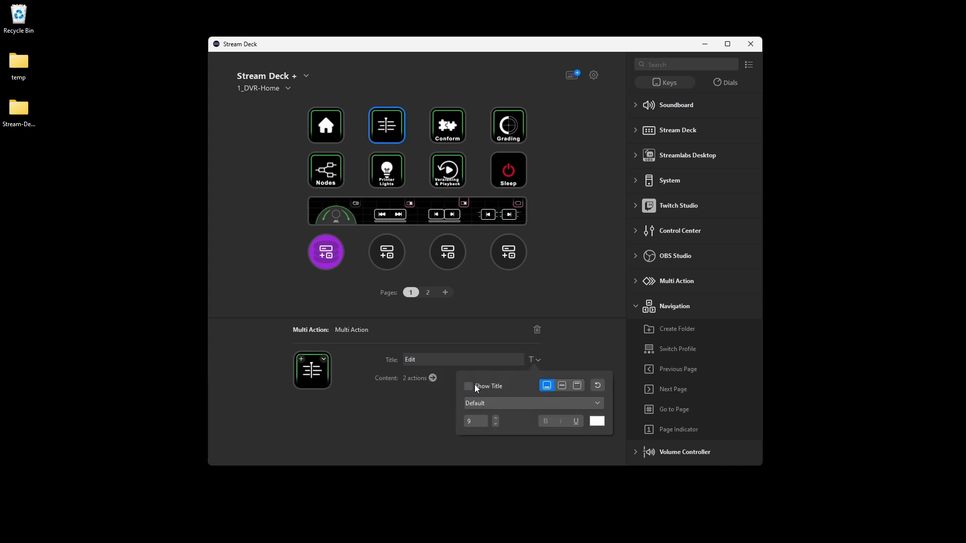
# Step: Hide the titles on the Conform and Grading keys of the 1_DVR-Home profile
pyautogui.click(439, 126)
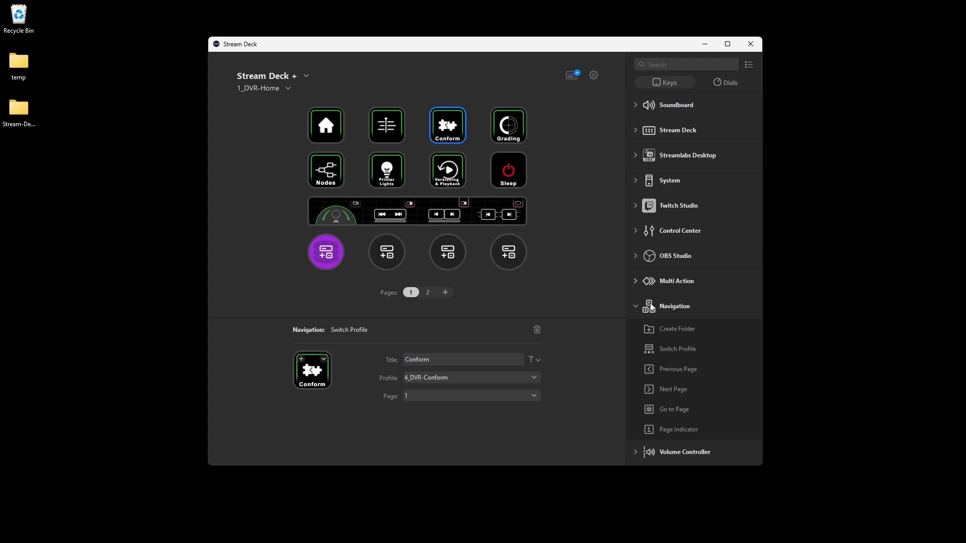
pyautogui.click(538, 359)
pyautogui.click(475, 384)
pyautogui.click(507, 127)
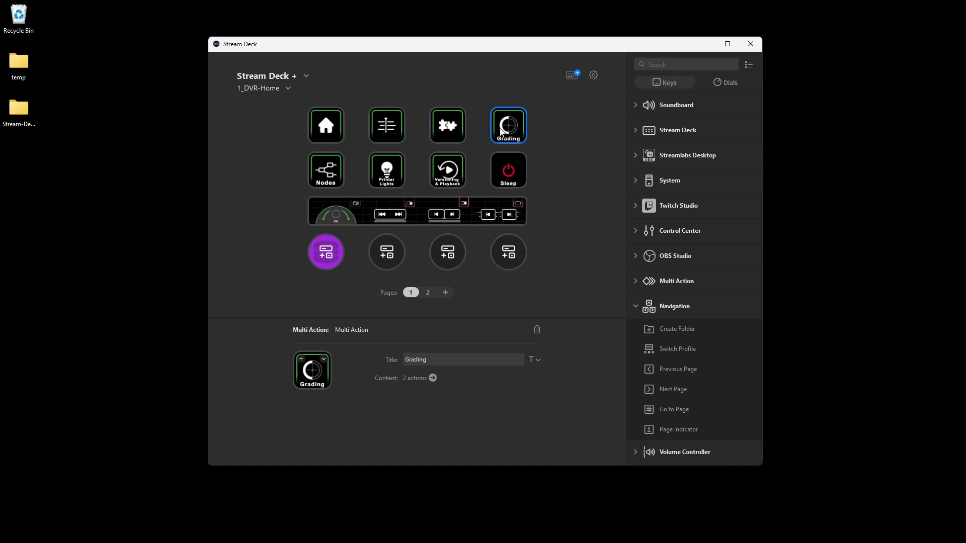
pyautogui.click(537, 360)
pyautogui.click(476, 379)
pyautogui.click(578, 177)
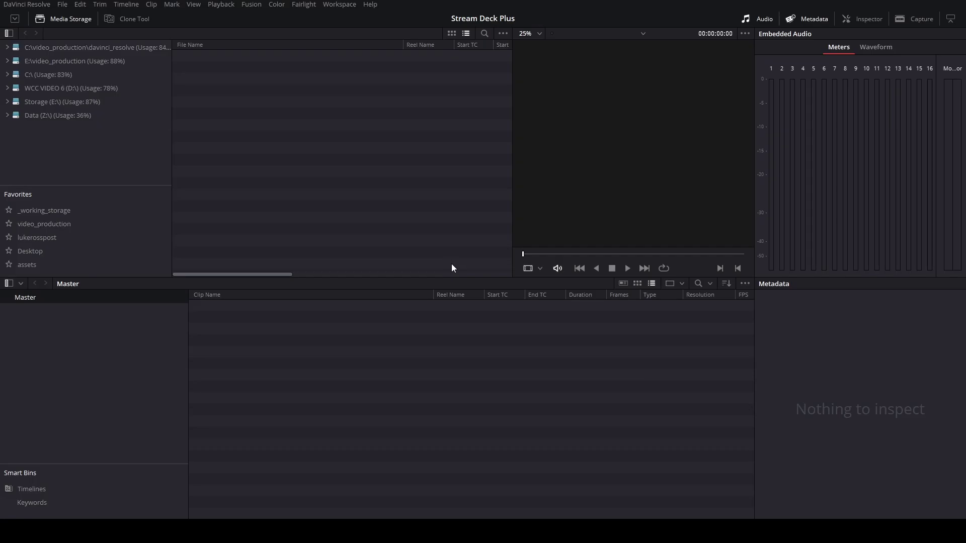
# Step: Import Resolve-Keyboard-Preset_Plus_Colourist-Pack-2023_WindowsOS.txt from the pack's profiles-presets/resolve-presets folder as a keyboard customization preset in DaVinci Resolve, and close the dialog
pyautogui.click(30, 5)
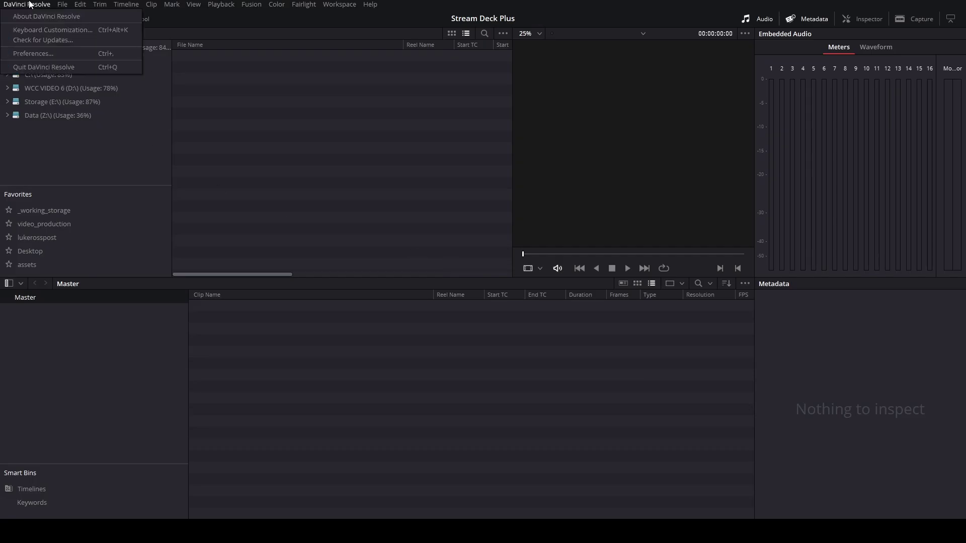
pyautogui.click(36, 30)
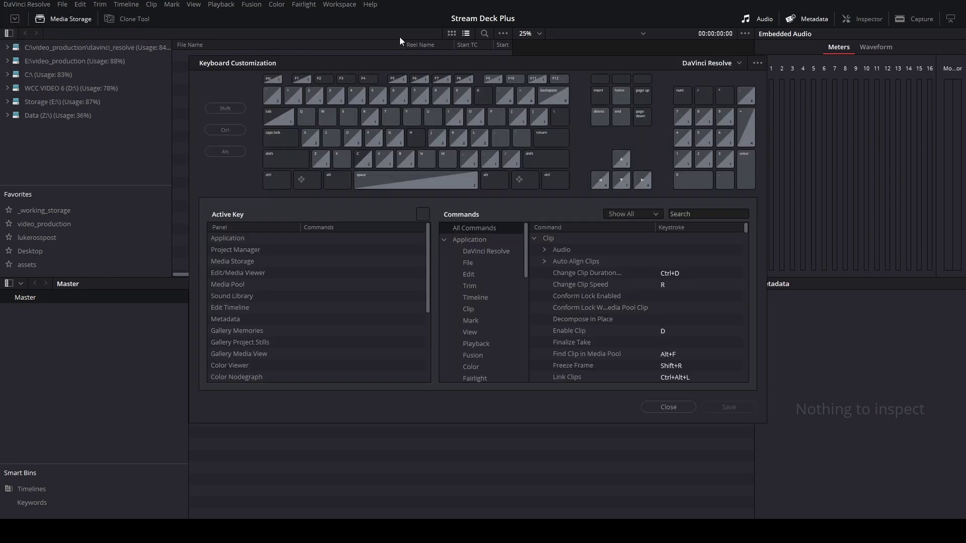
pyautogui.moveTo(464, 63); pyautogui.dragTo(455, 118)
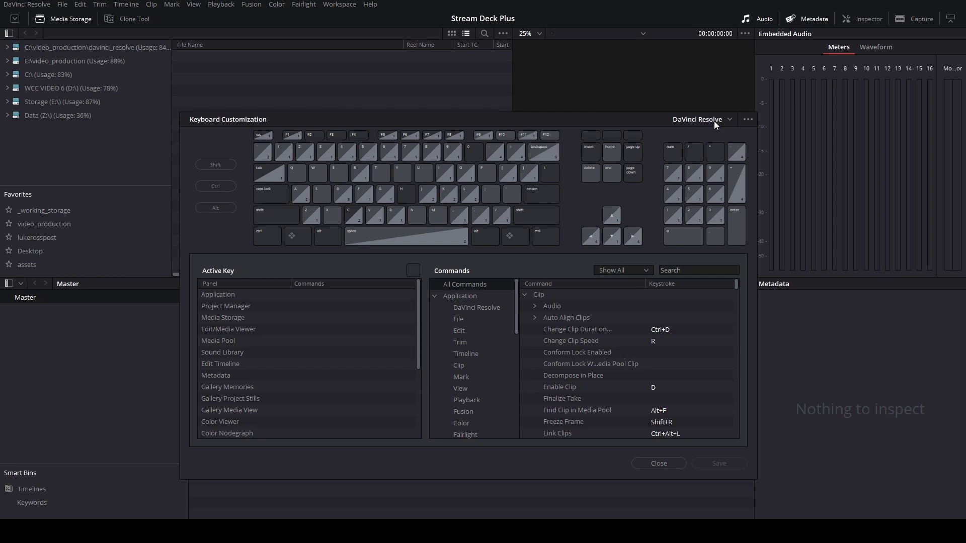
pyautogui.click(746, 121)
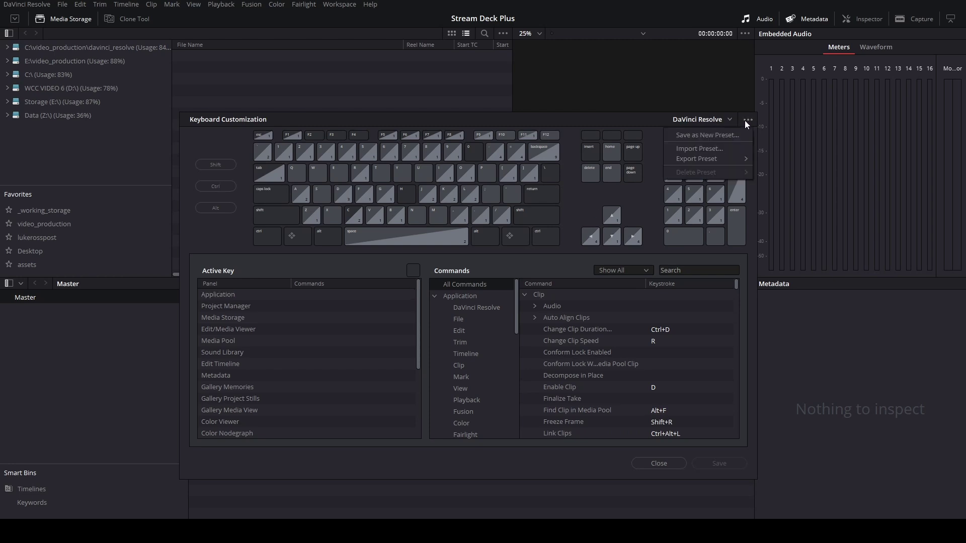
pyautogui.click(716, 152)
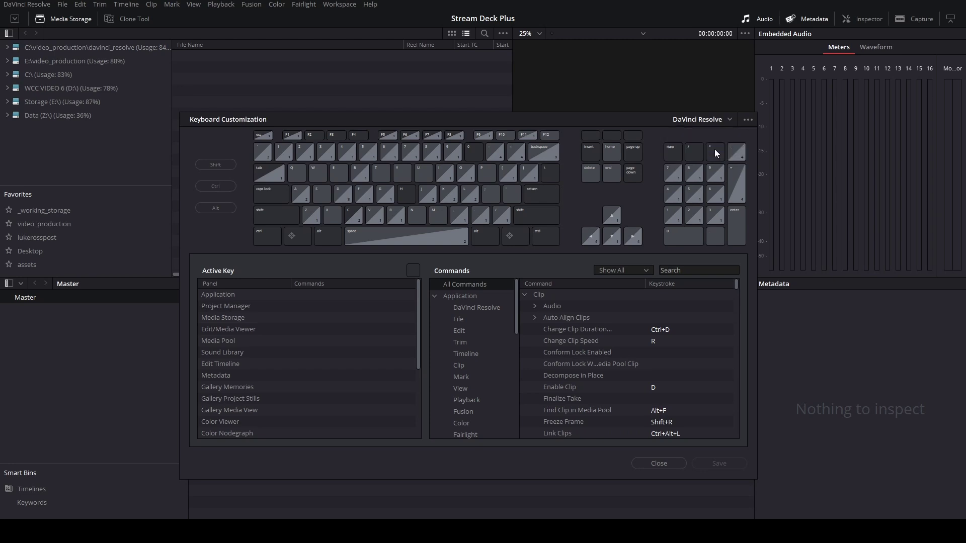
pyautogui.doubleClick(390, 207)
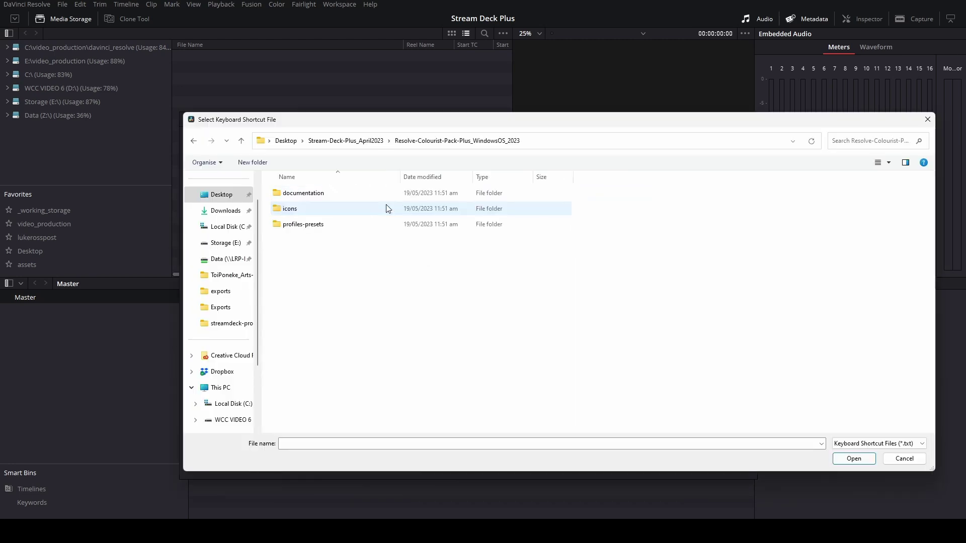
pyautogui.doubleClick(320, 224)
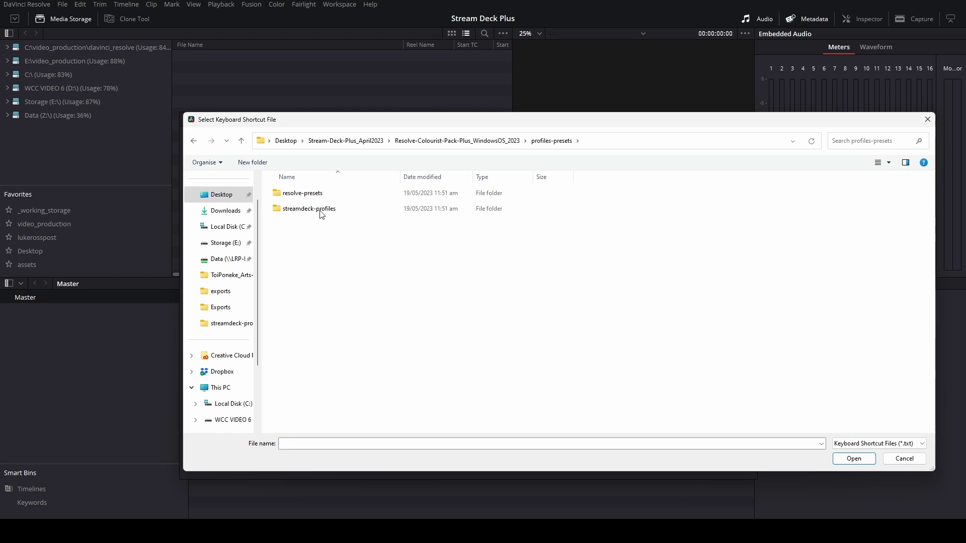
pyautogui.doubleClick(315, 194)
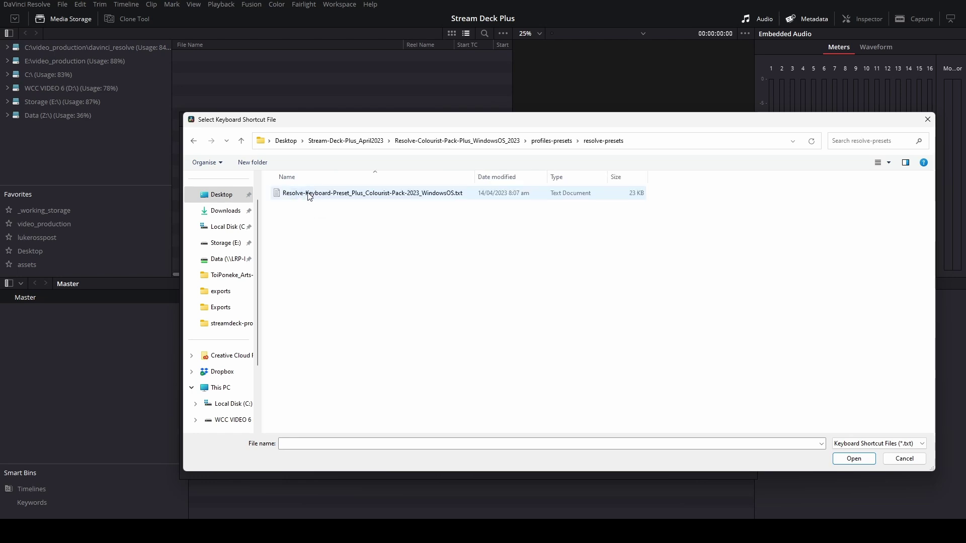
pyautogui.click(314, 198)
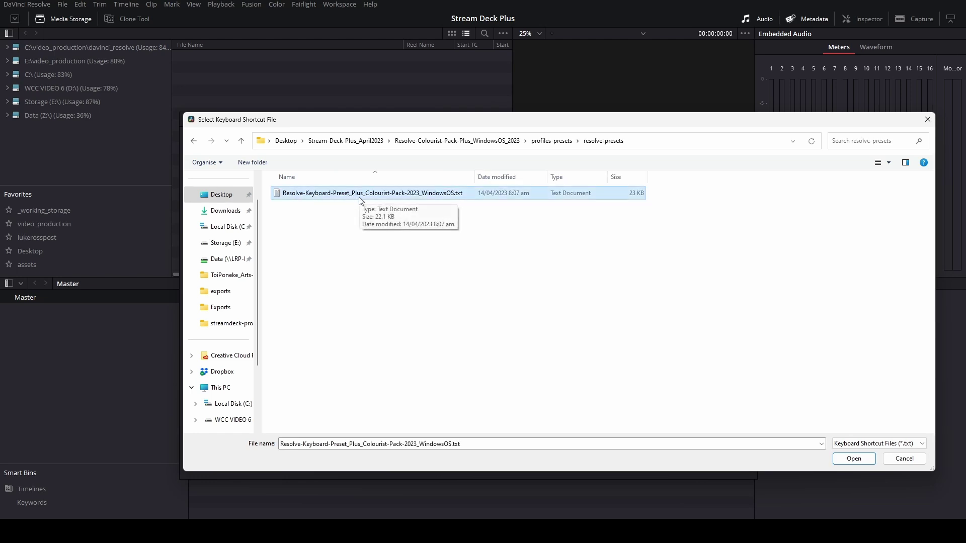
pyautogui.click(853, 459)
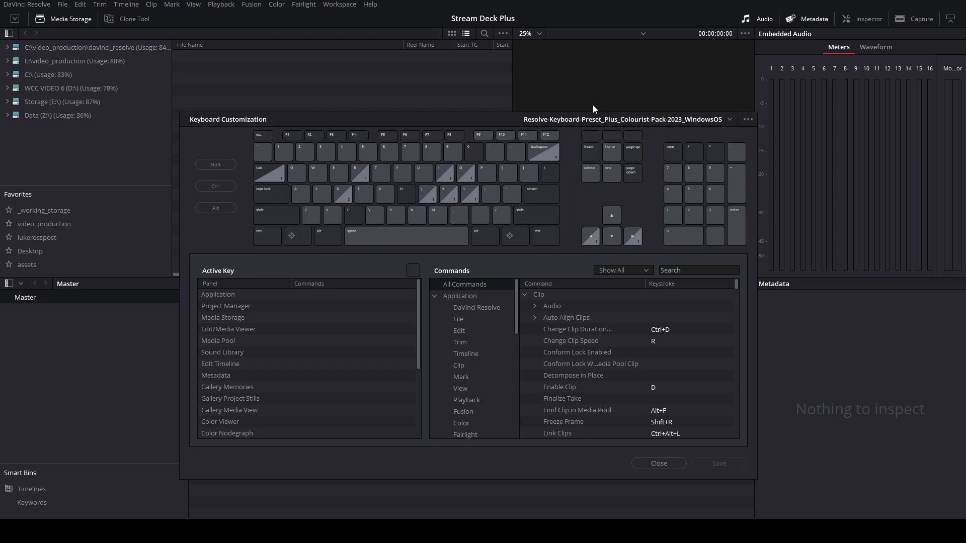
pyautogui.click(660, 462)
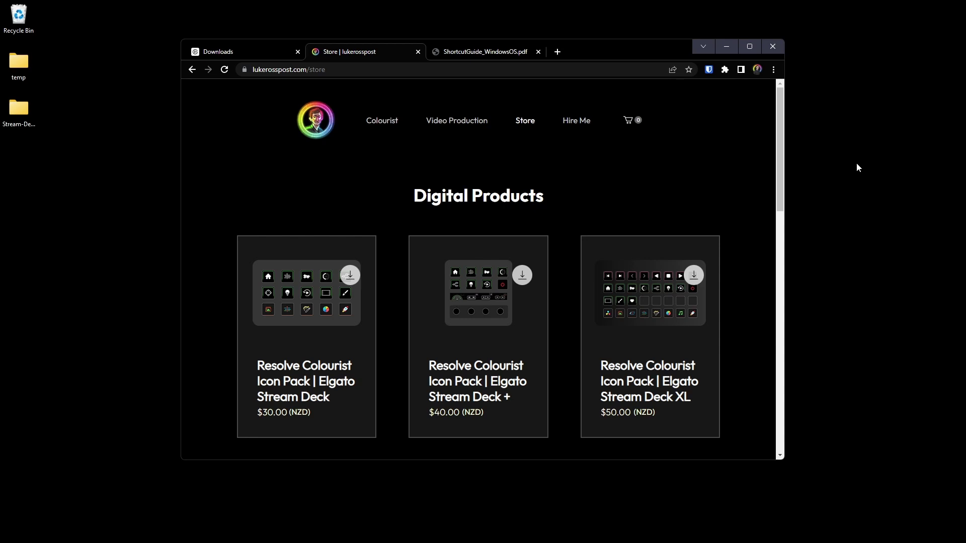
# Step: Switch to the web browser and review the store page's Stream Deck icon packs, videos and PDF previews
pyautogui.scroll(-5, 677, 190)
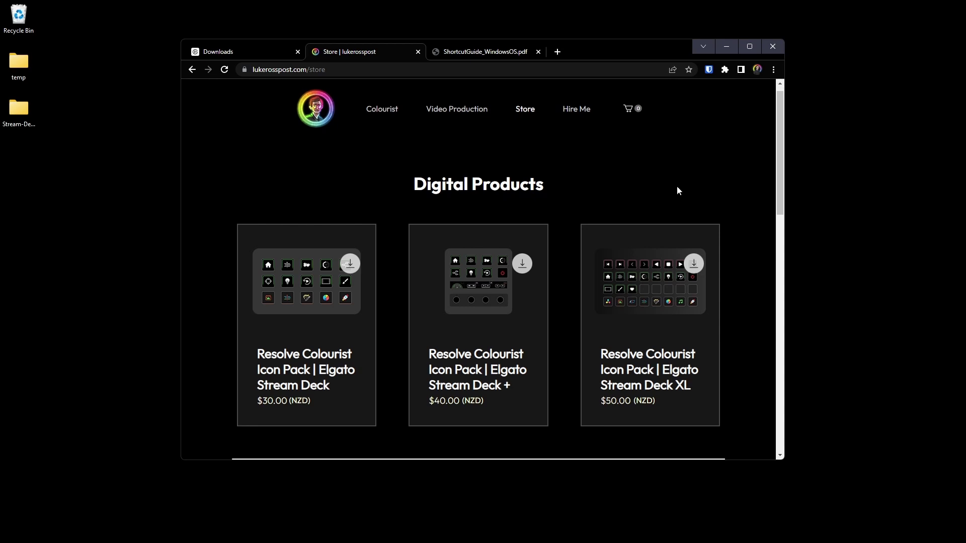
pyautogui.scroll(-5, 654, 199)
pyautogui.scroll(2, 430, 207)
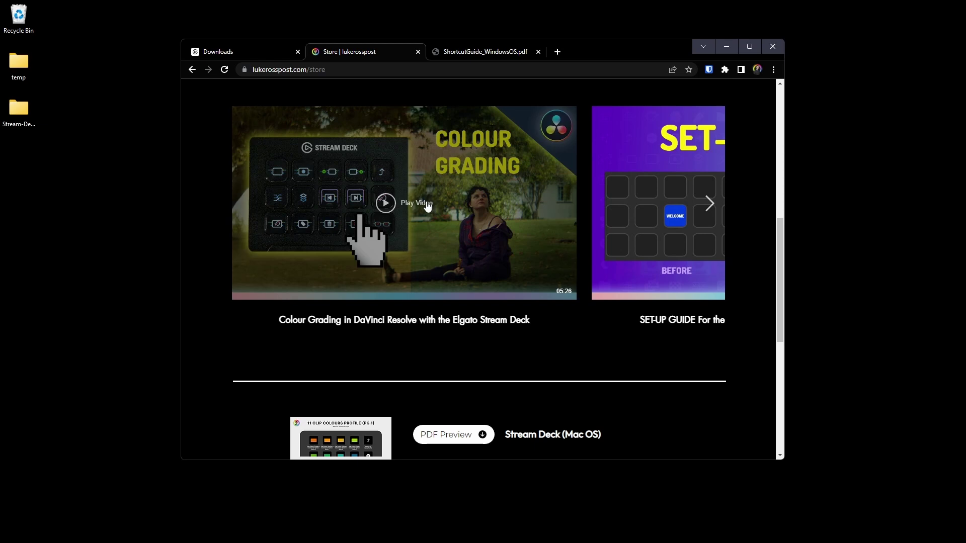
pyautogui.scroll(-6, 612, 199)
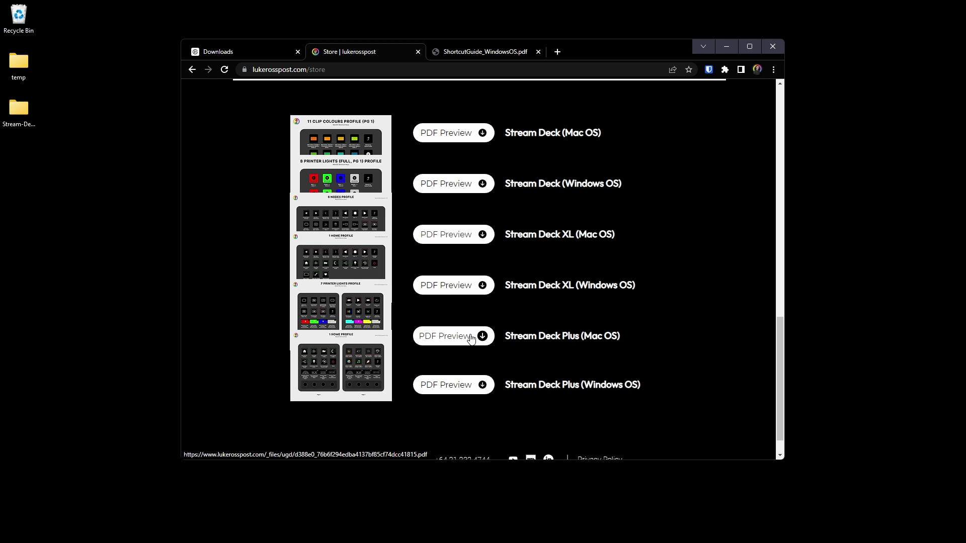
pyautogui.scroll(1, 641, 327)
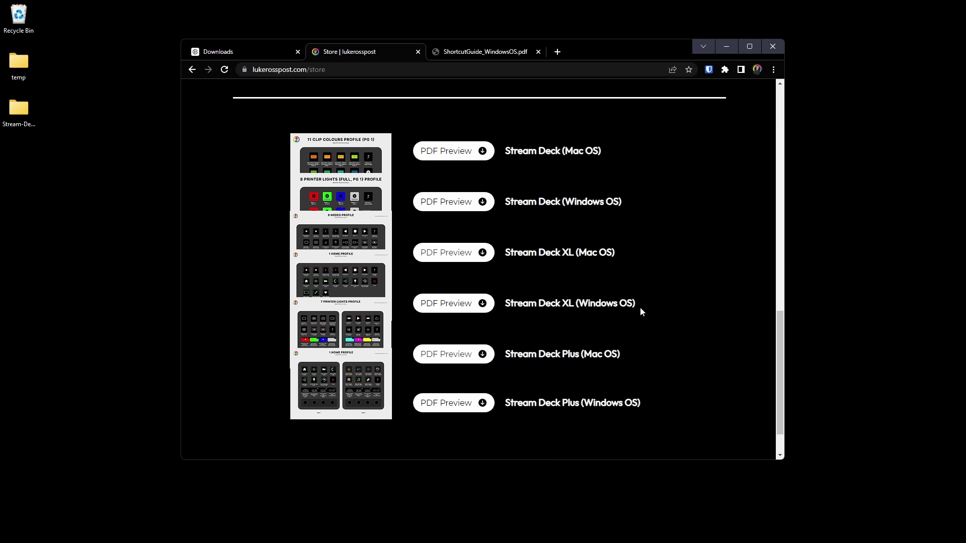
pyautogui.scroll(15, 757, 336)
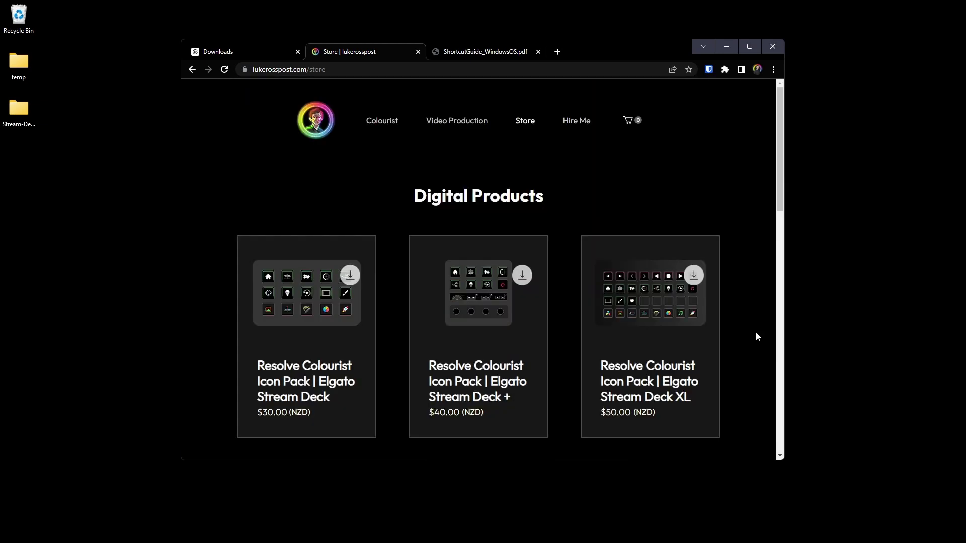